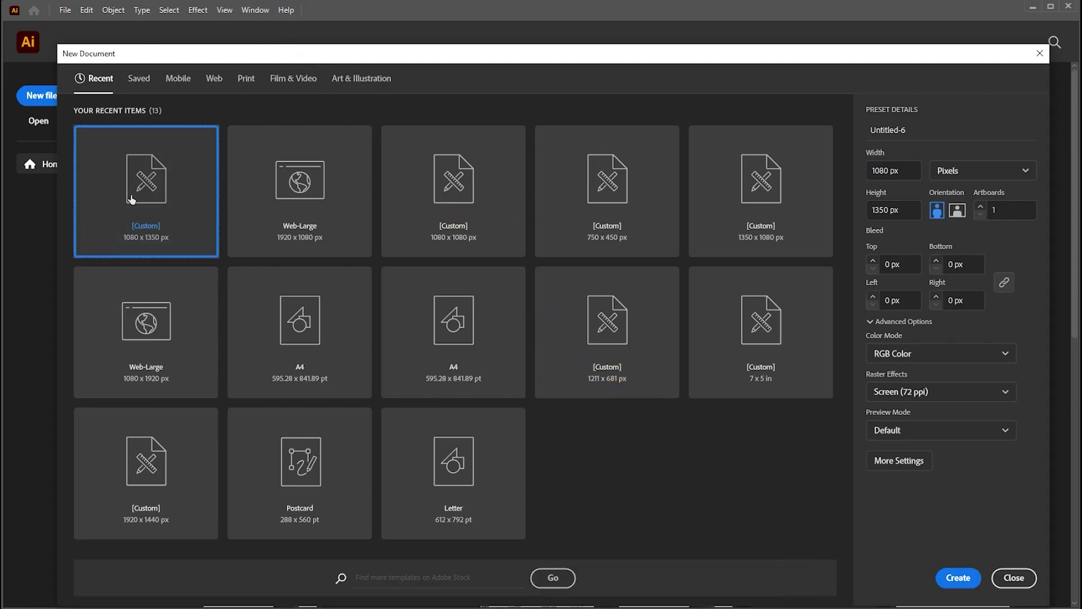
# - Create a 1080 x 1350 px document and place the copied pink, green, blue and red colour squares above the artboard
pyautogui.click(909, 169)
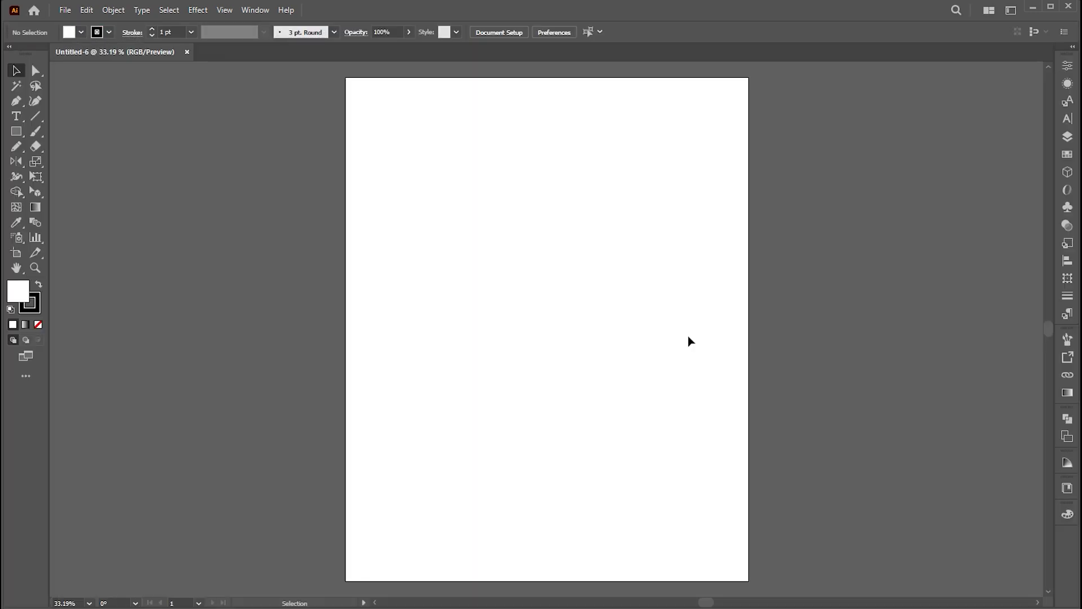
pyautogui.hotkey('ctrl', 'v')
pyautogui.click(613, 329)
pyautogui.moveTo(602, 332); pyautogui.dragTo(569, 75)
pyautogui.click(611, 233)
pyautogui.moveTo(603, 250); pyautogui.dragTo(603, 245)
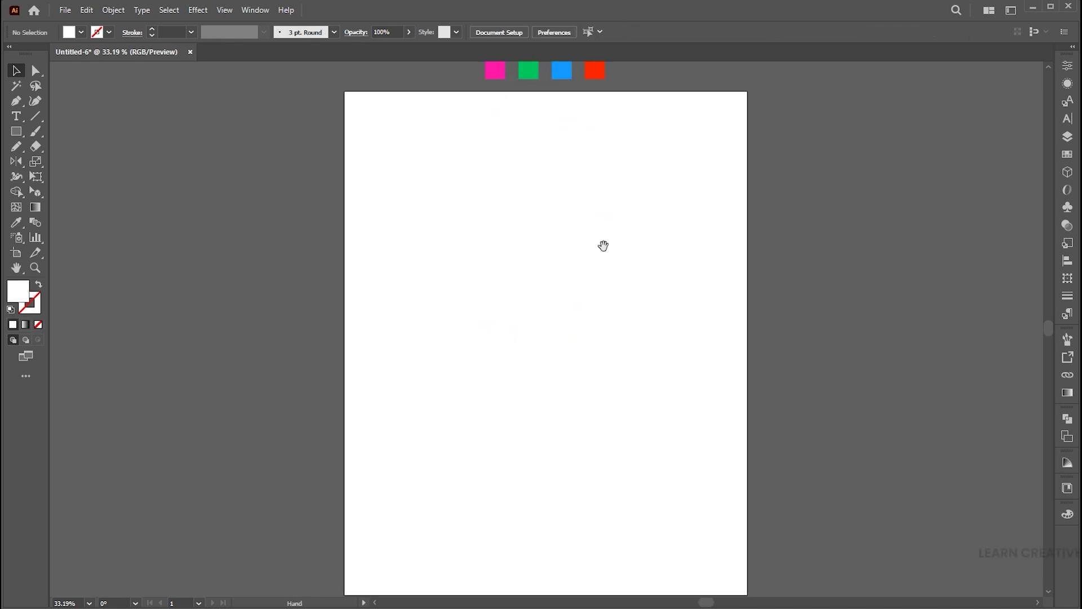
pyautogui.keyDown('alt'); pyautogui.click(618, 246); pyautogui.keyUp('alt')
pyautogui.press('v')
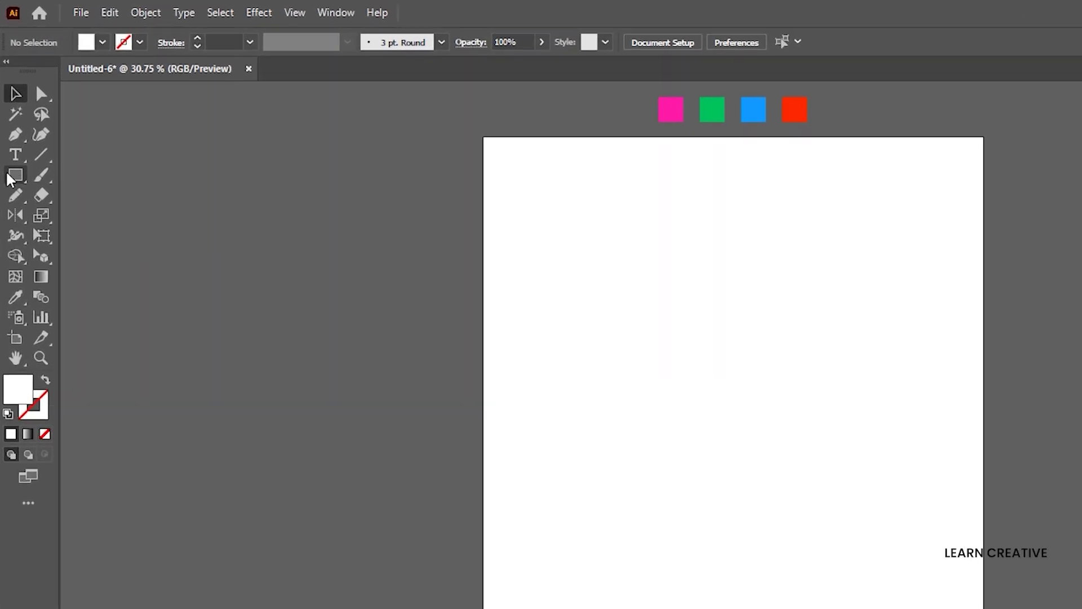
# - Draw a 1080 x 1350 px rectangle covering the whole artboard and fill it with black (000000)
pyautogui.press('m')
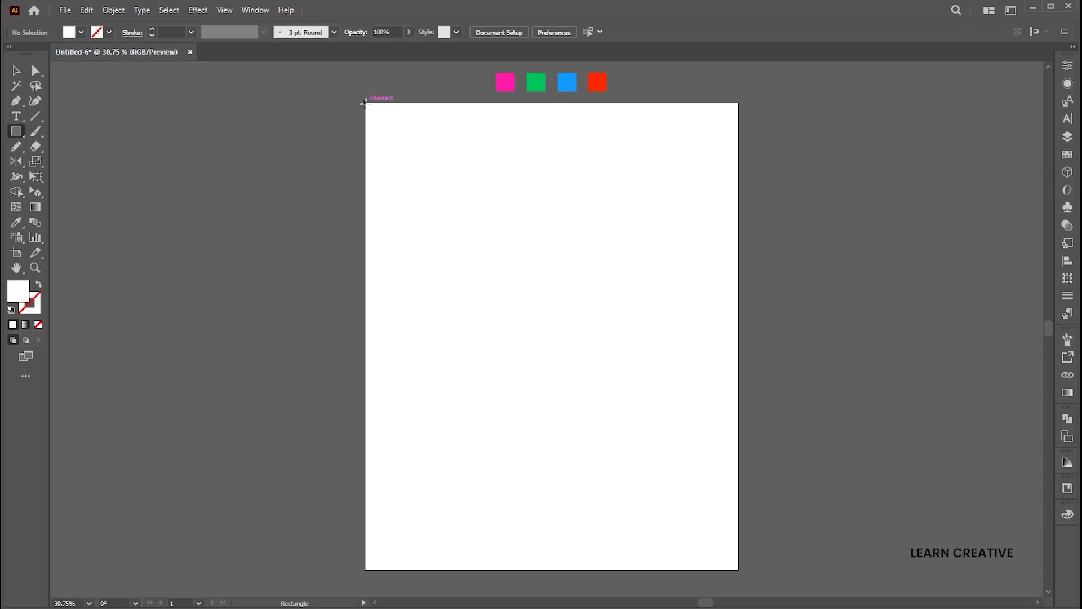
pyautogui.moveTo(366, 104); pyautogui.dragTo(741, 571)
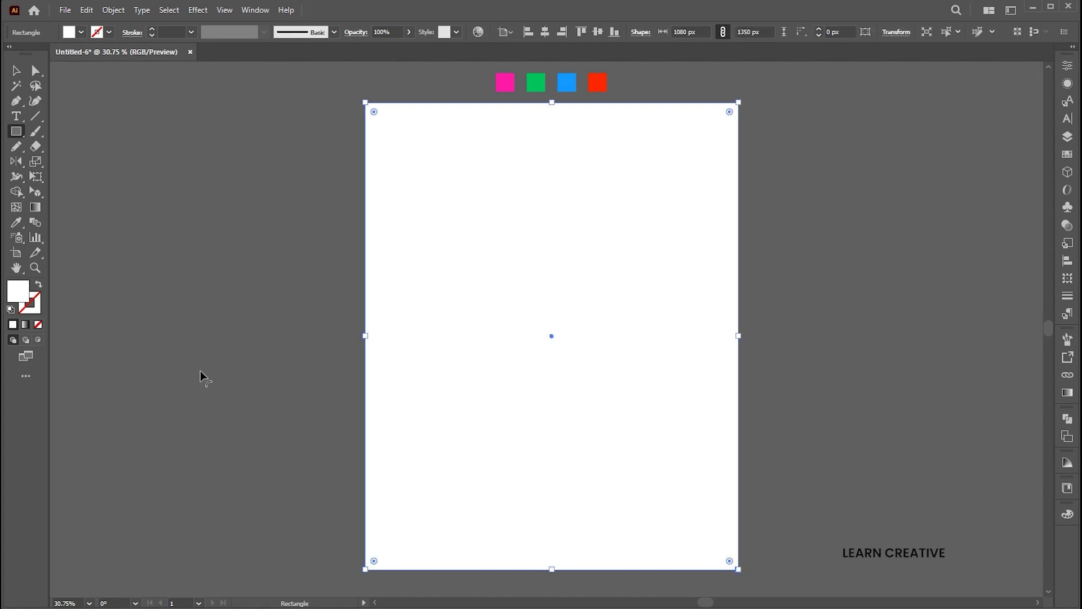
pyautogui.doubleClick(18, 291)
pyautogui.moveTo(677, 204); pyautogui.dragTo(580, 279)
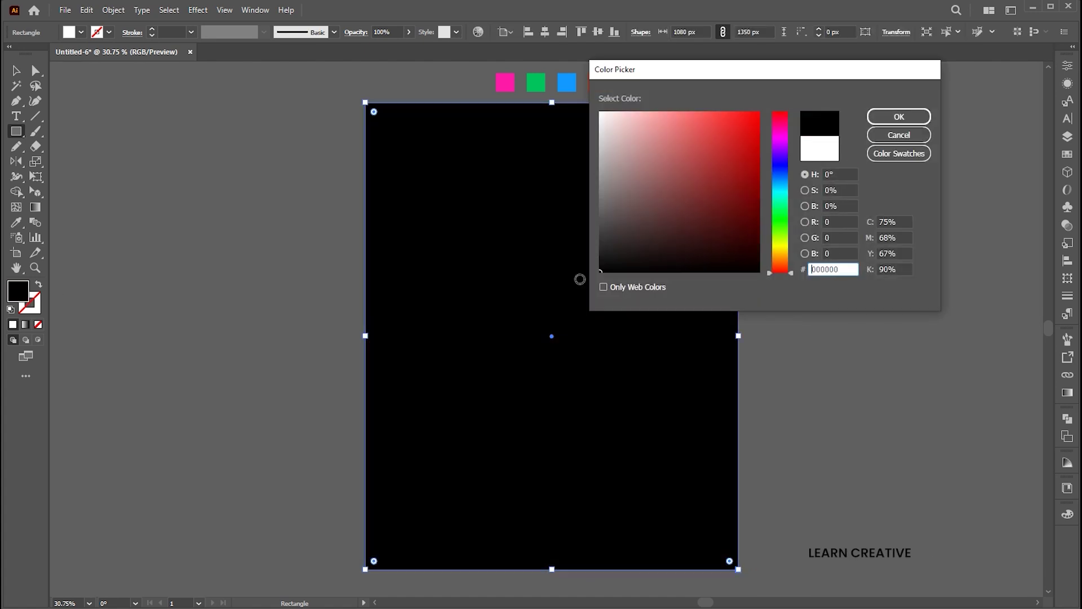
pyautogui.click(883, 120)
pyautogui.press('Return')
# - Lock the black background rectangle
pyautogui.click(113, 9)
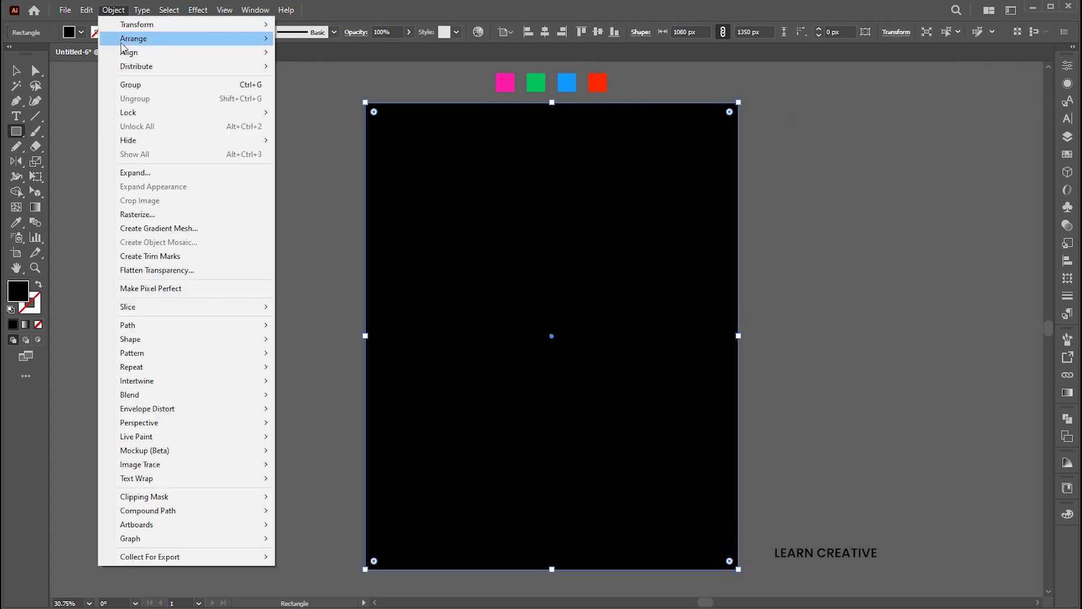
pyautogui.moveTo(127, 112)
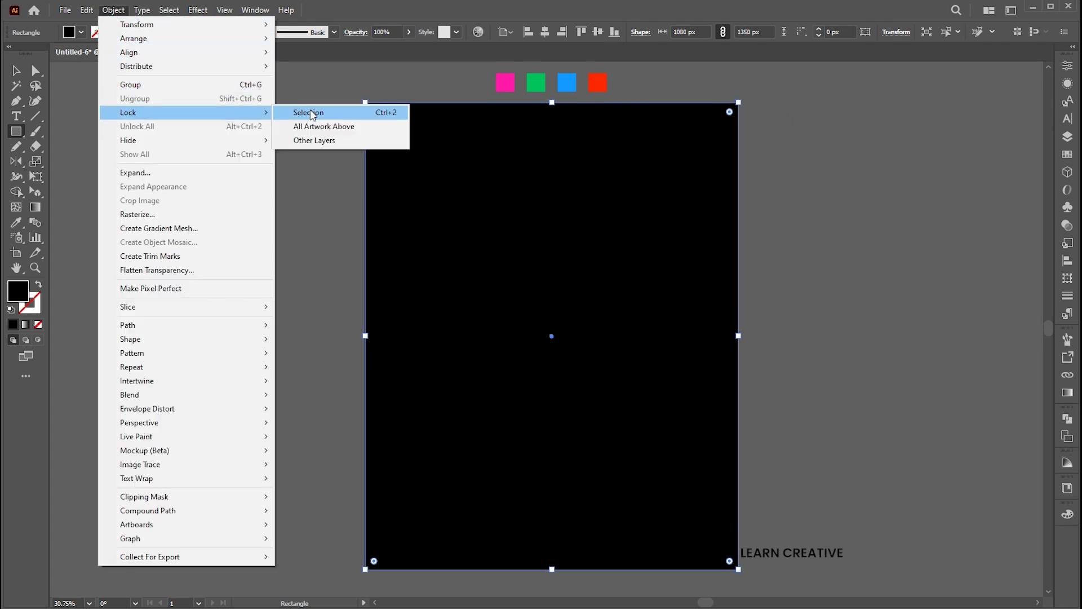
pyautogui.click(310, 112)
# - Draw a circle about 144 px in diameter on the black background with the Ellipse tool
pyautogui.press('z')
pyautogui.moveTo(663, 289); pyautogui.dragTo(703, 309)
pyautogui.press('v')
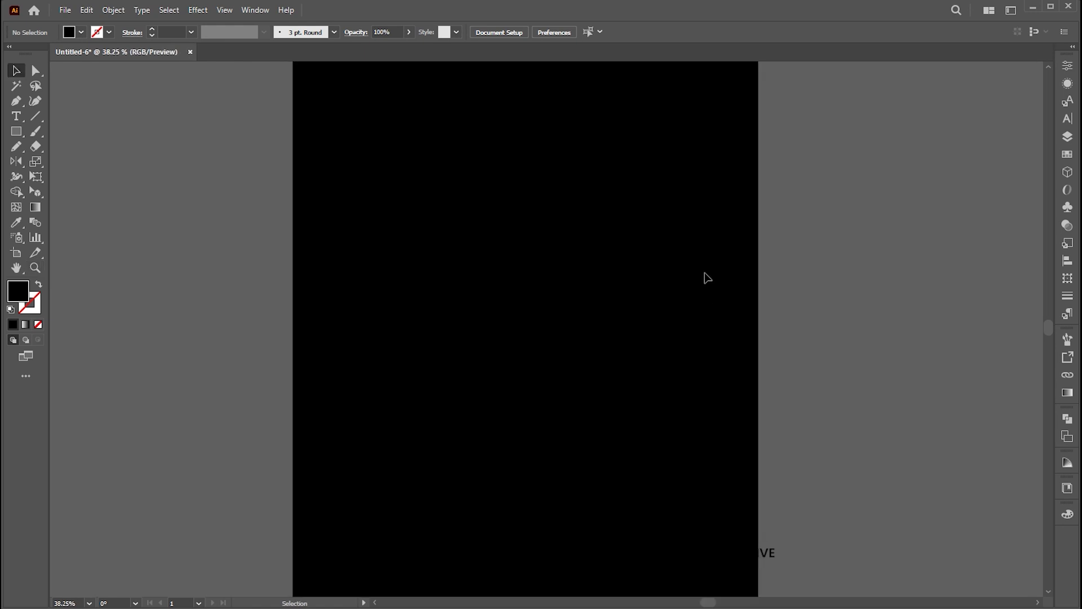
pyautogui.moveTo(17, 135); pyautogui.dragTo(78, 160)
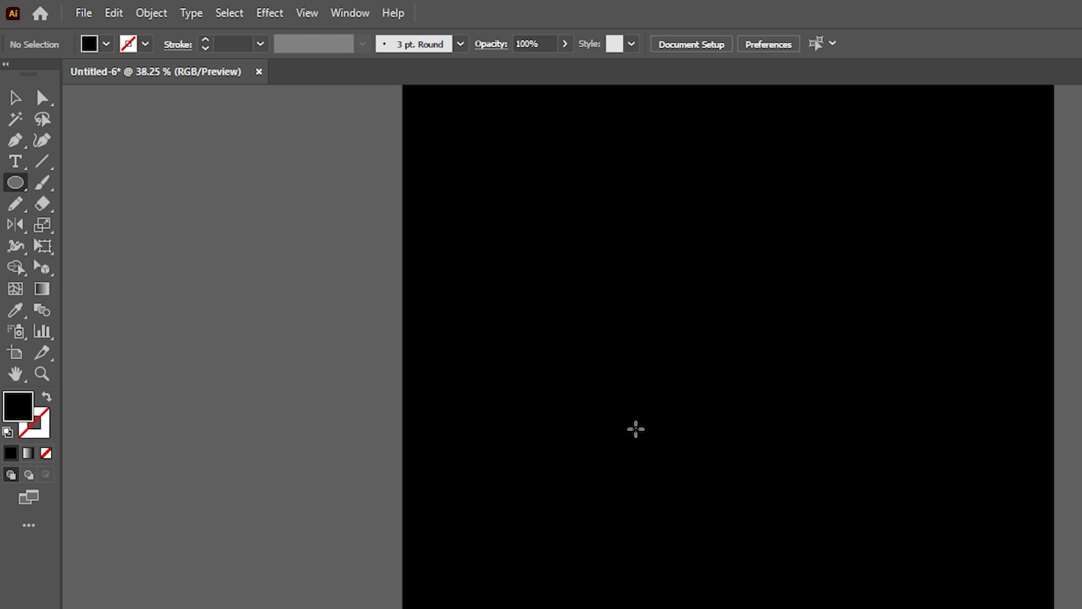
pyautogui.moveTo(595, 349); pyautogui.dragTo(682, 436)
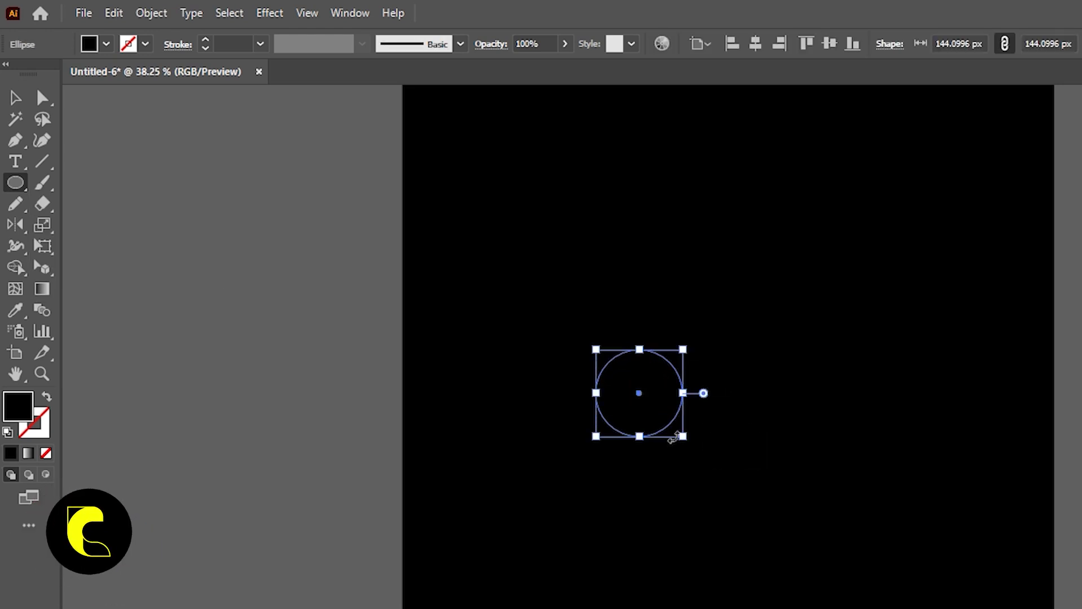
# - Colour the circle white and swap fill and stroke so it has a white outline with no fill
pyautogui.doubleClick(17, 406)
pyautogui.moveTo(840, 163); pyautogui.dragTo(809, 113)
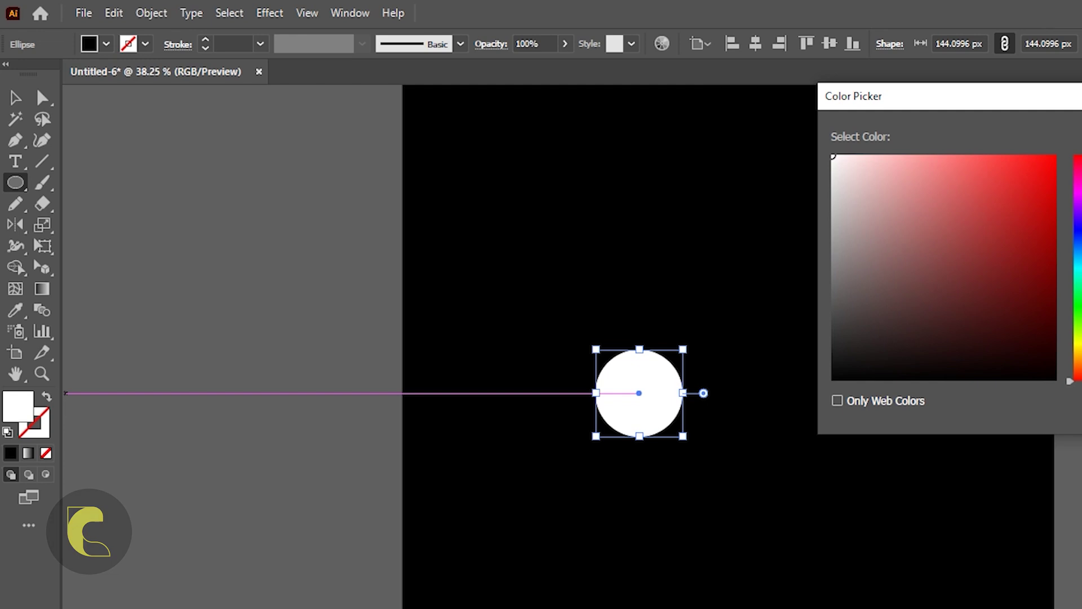
pyautogui.press('Return')
pyautogui.click(48, 399)
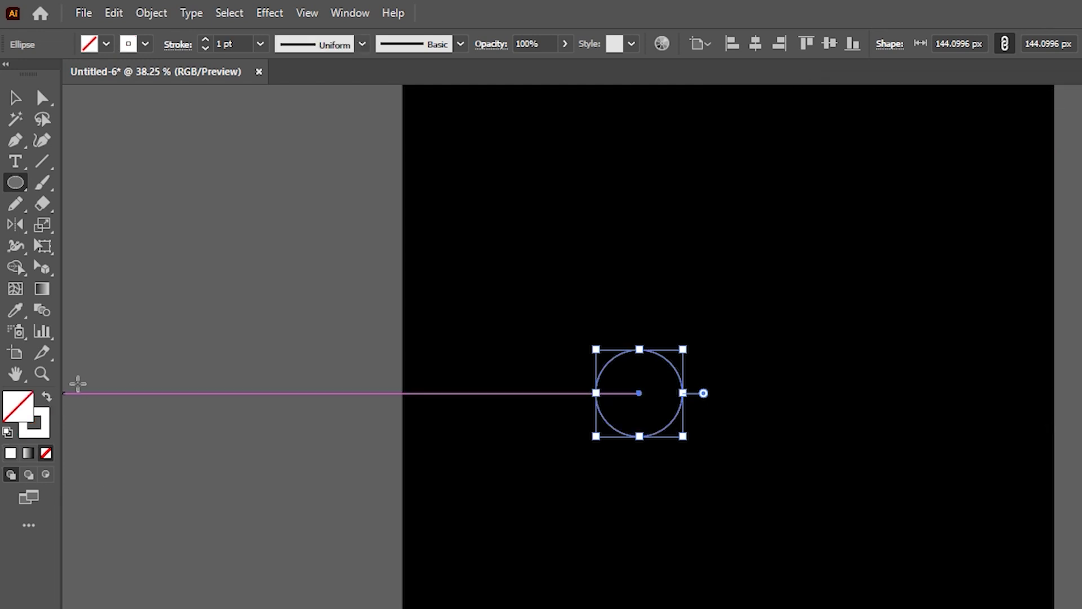
# - Set the circle's stroke weight to 22 pt
pyautogui.click(234, 43)
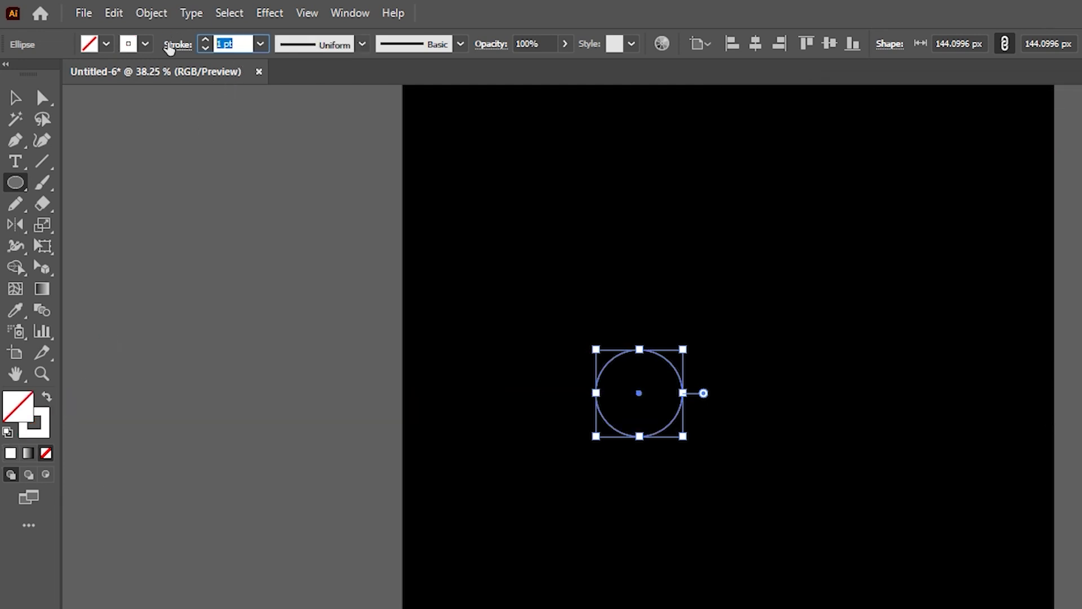
pyautogui.write('22')
pyautogui.press('Return')
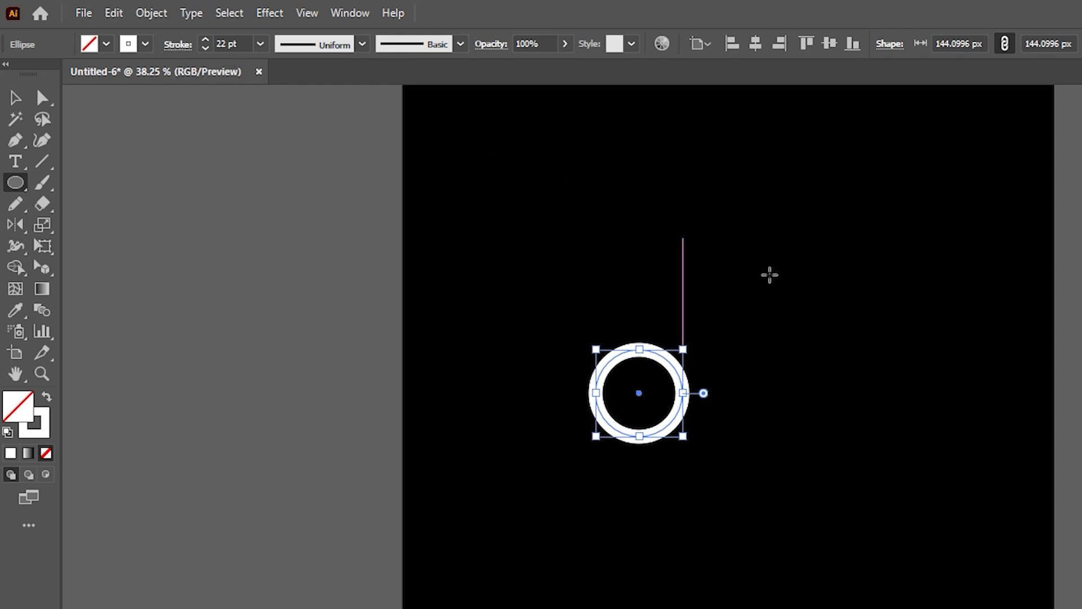
# - Set the circle's stroke weight to 20 pt and move the circle slightly to the left
pyautogui.moveTo(247, 42); pyautogui.dragTo(106, 50)
pyautogui.write('20')
pyautogui.press('Return')
pyautogui.press('v')
pyautogui.moveTo(664, 346); pyautogui.dragTo(632, 357)
pyautogui.click(738, 314)
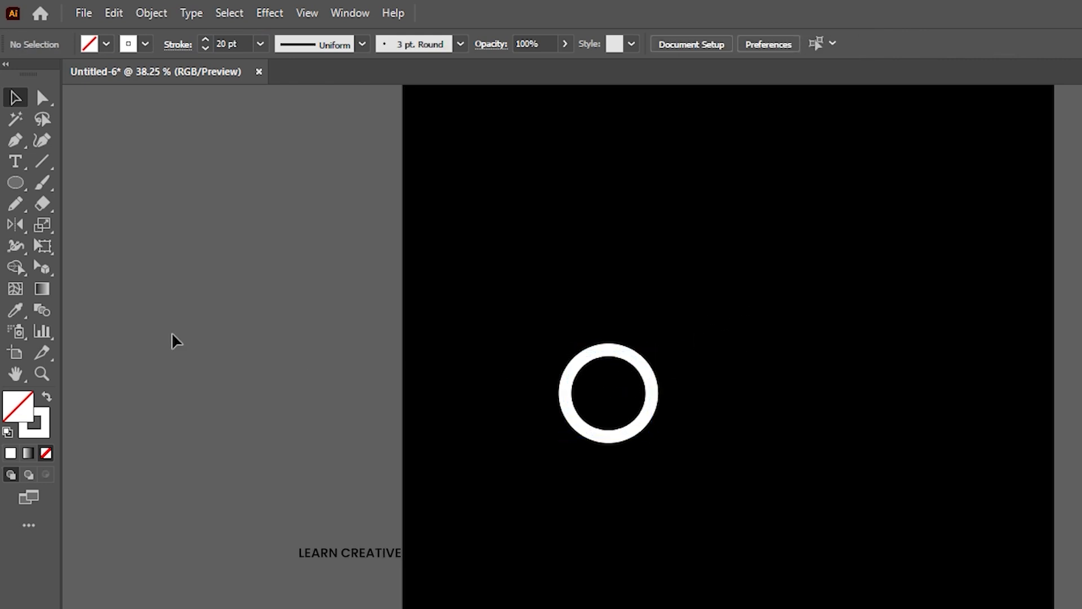
# - Draw an open Pen path from the circle's lower right edge diagonally down left, ending in a horizontal base, forming a 2
pyautogui.press('p')
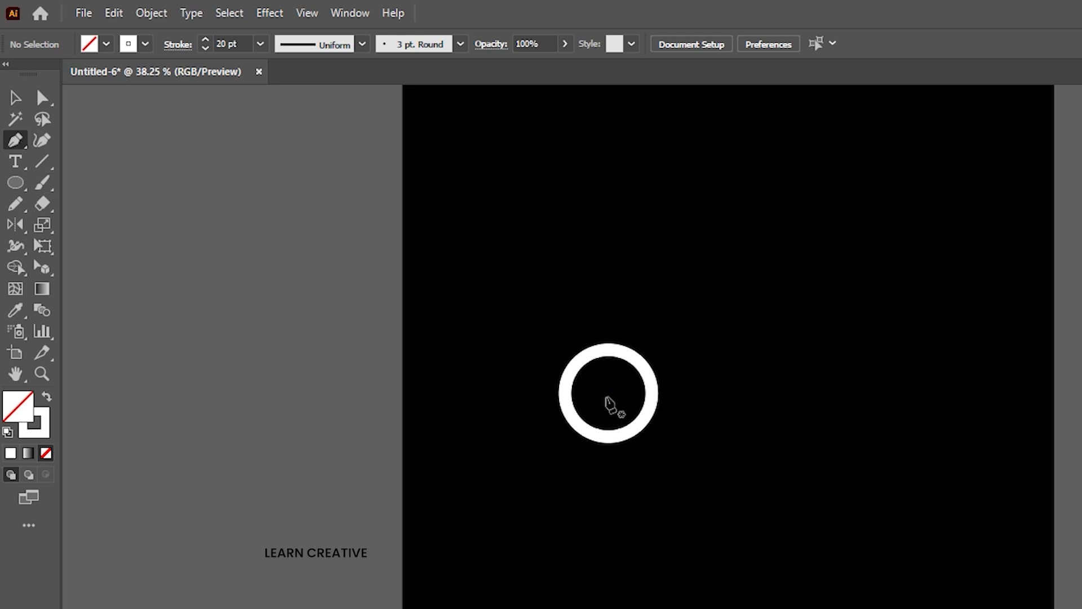
pyautogui.click(650, 407)
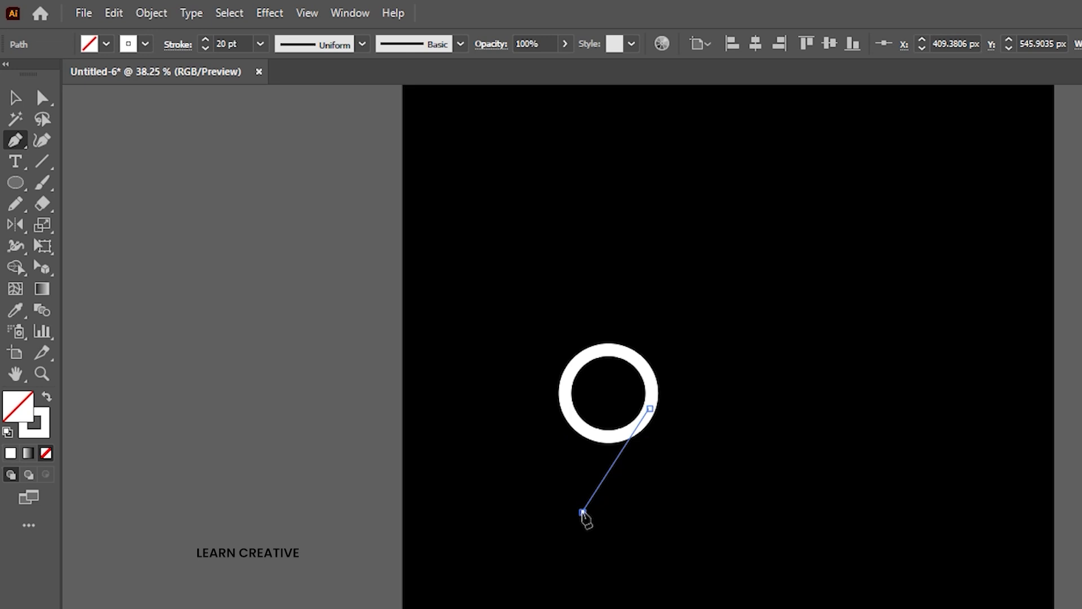
pyautogui.click(583, 513)
pyautogui.click(651, 511)
pyautogui.press('v')
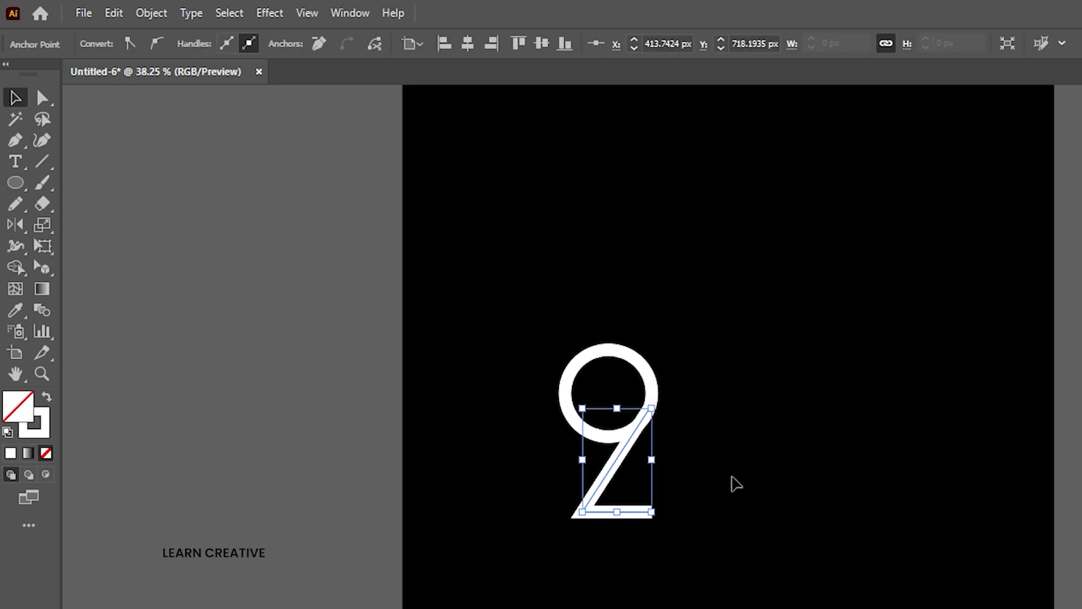
pyautogui.click(731, 476)
# - Nudge the upper anchor point of the 2's diagonal so it blends into the circle's outer edge
pyautogui.press('z')
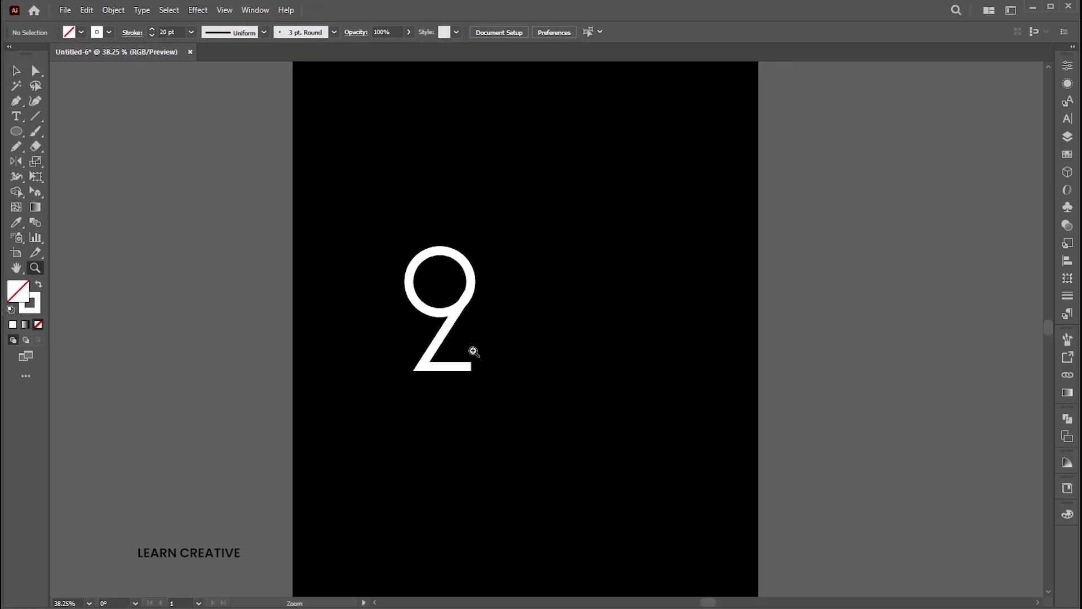
pyautogui.moveTo(474, 352); pyautogui.dragTo(551, 355)
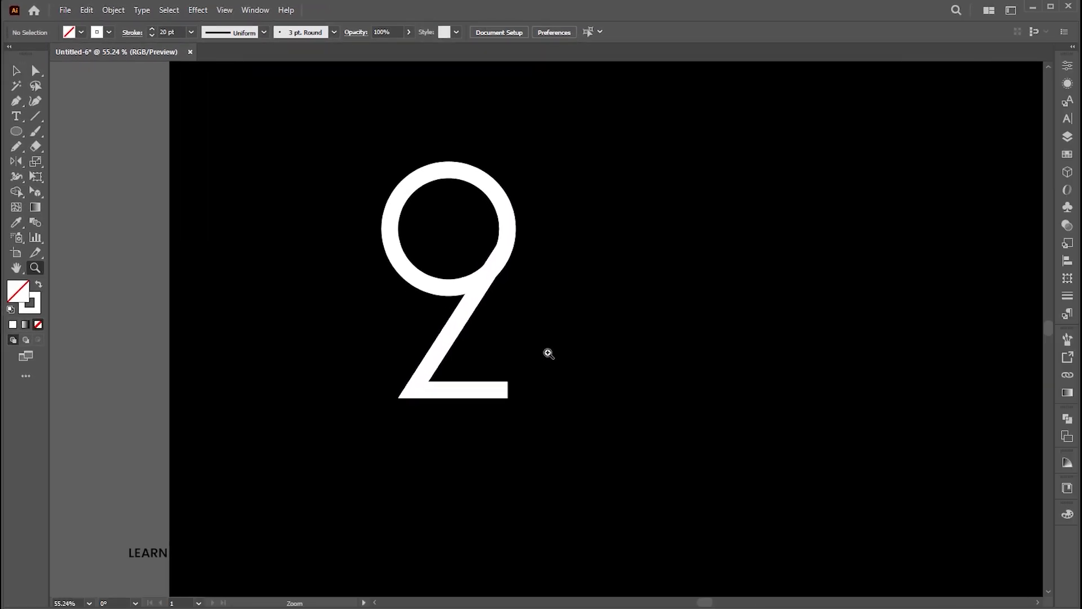
pyautogui.press('a')
pyautogui.click(502, 253)
pyautogui.press('Up')
pyautogui.press('Up')
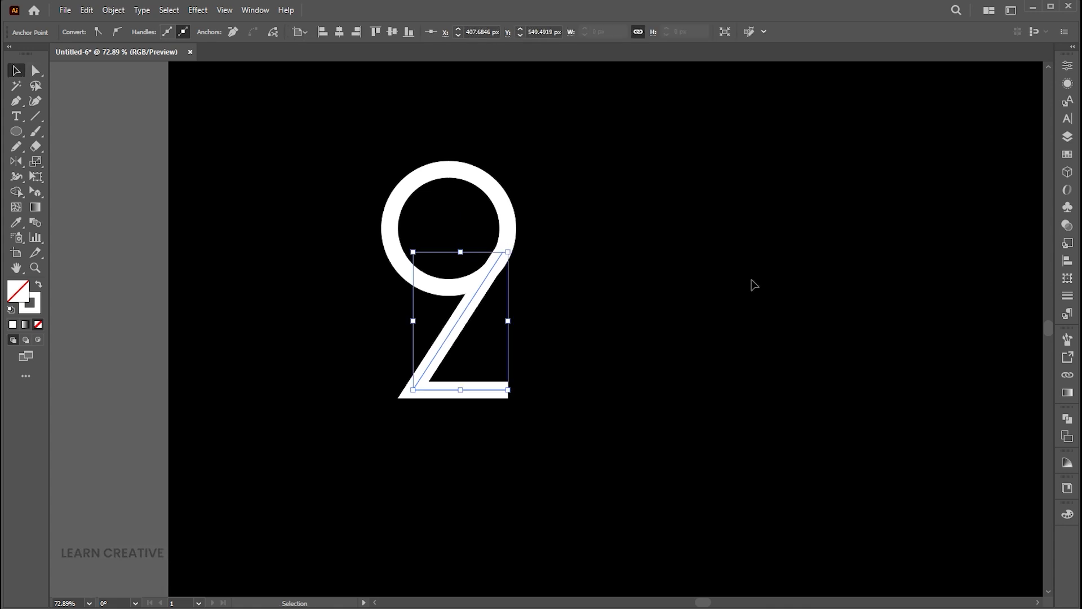
pyautogui.keyDown('ctrl'); pyautogui.click(712, 306); pyautogui.keyUp('ctrl')
# - Shift the horizontal base segment of the 2 slightly to the left
pyautogui.click(465, 390)
pyautogui.moveTo(465, 392); pyautogui.dragTo(458, 393)
pyautogui.click(646, 346)
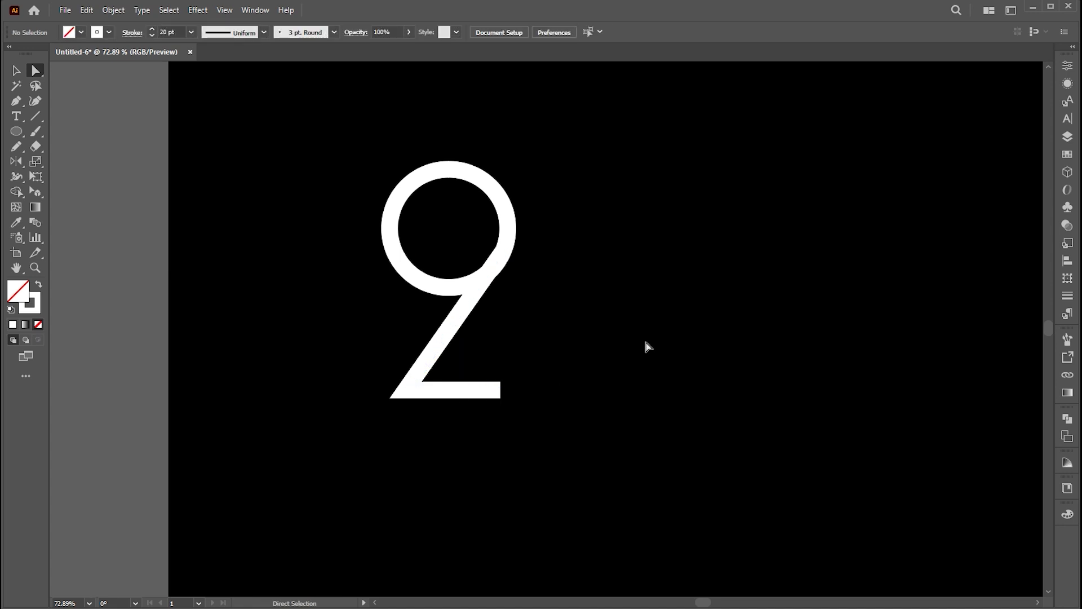
pyautogui.hotkey('ctrl', 'z')
pyautogui.press('v')
pyautogui.click(597, 300)
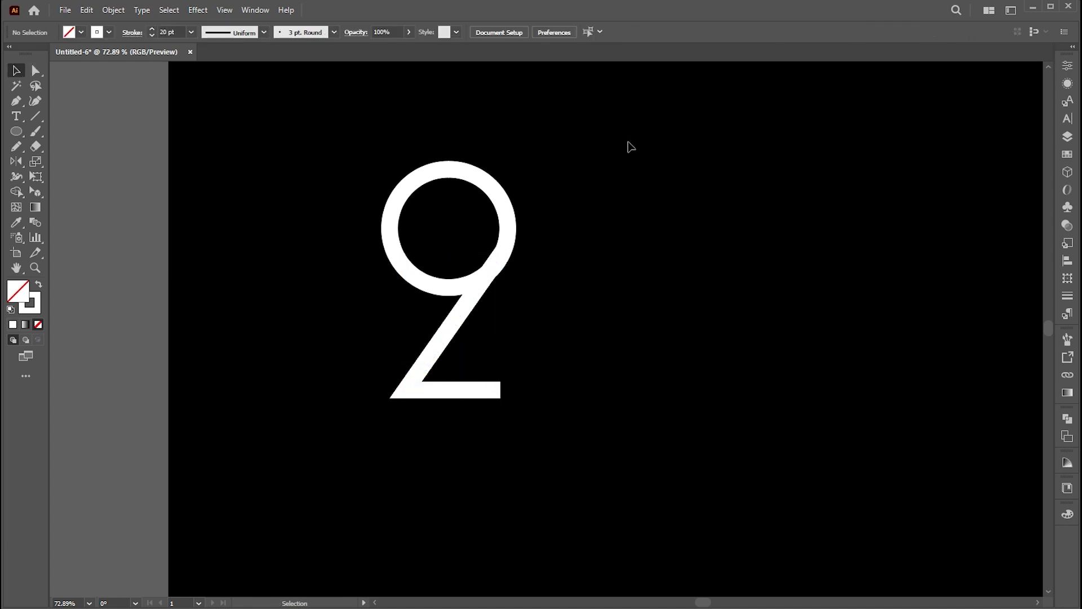
# - Duplicate the 2's circle to the right and enlarge the copy to about 271 px, reaching down to the 2's baseline
pyautogui.keyDown('alt'); pyautogui.click(620, 212); pyautogui.keyUp('alt')
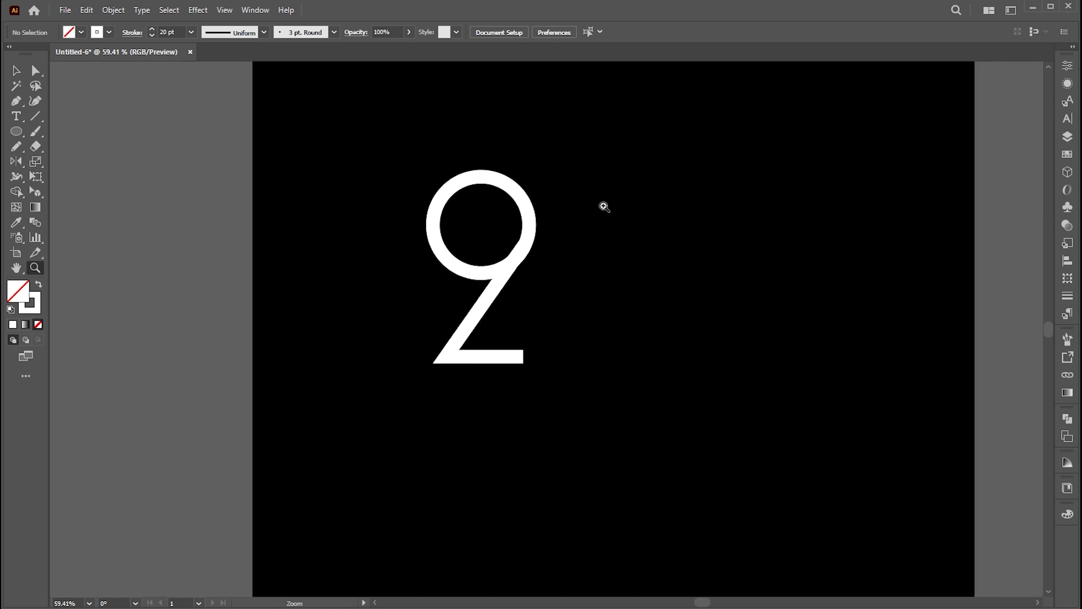
pyautogui.moveTo(527, 204); pyautogui.dragTo(655, 204)
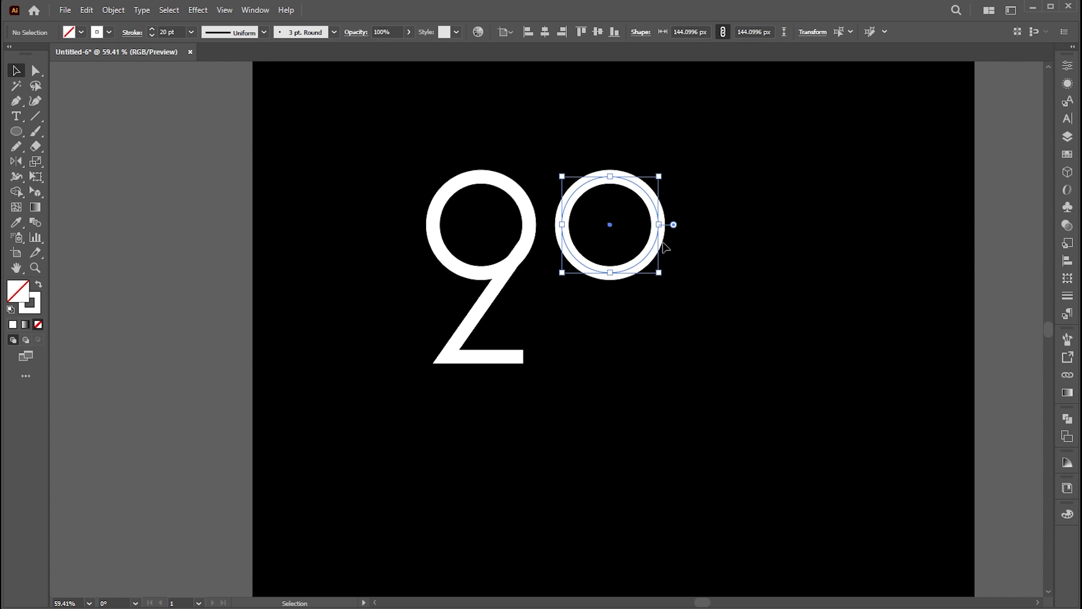
pyautogui.moveTo(658, 273); pyautogui.dragTo(744, 360)
# - Match the large circle's stroke to the small circle with the Eyedropper and move it close beside the 2
pyautogui.click(22, 221)
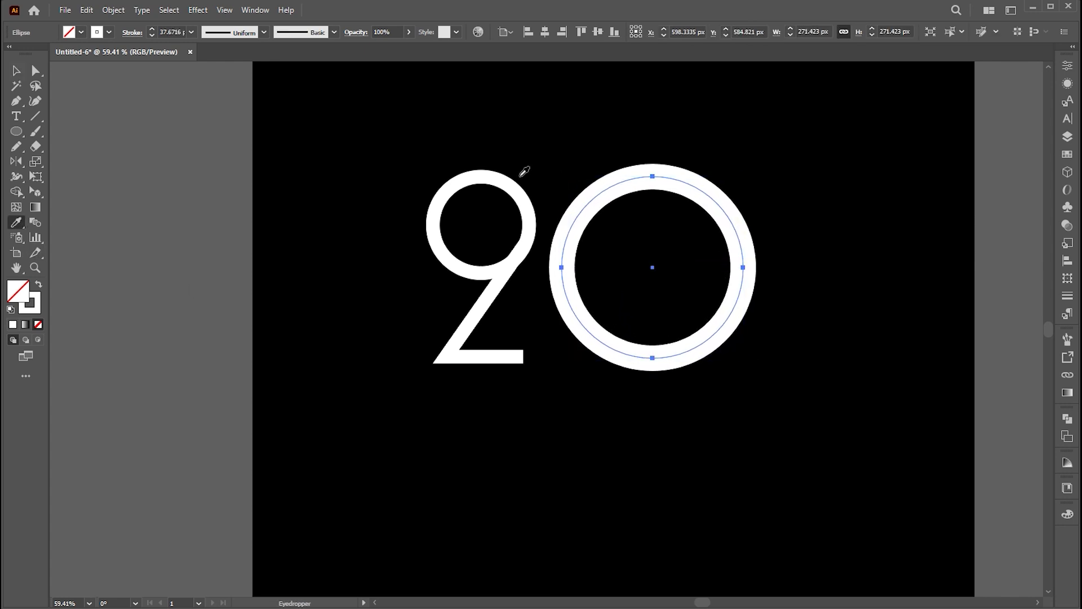
pyautogui.click(513, 184)
pyautogui.press('v')
pyautogui.moveTo(728, 215); pyautogui.dragTo(706, 210)
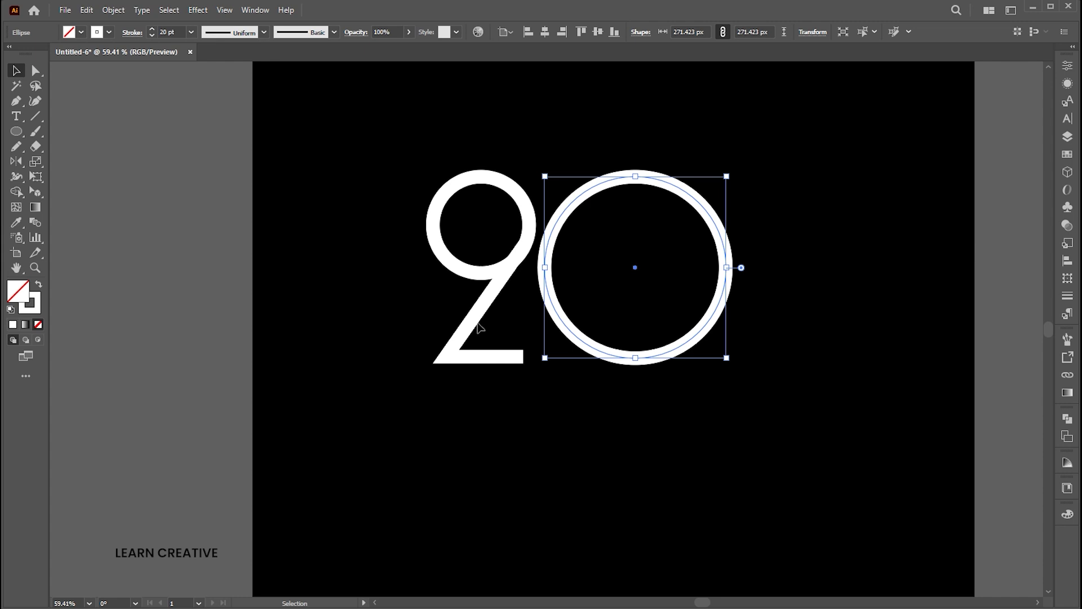
# - Scale the 2 and the large circle down together and move them toward the left side of the artboard
pyautogui.click(750, 426)
pyautogui.moveTo(749, 426); pyautogui.dragTo(415, 164)
pyautogui.moveTo(729, 170); pyautogui.dragTo(699, 195)
pyautogui.moveTo(690, 232); pyautogui.dragTo(572, 237)
pyautogui.click(670, 219)
# - Duplicate the 2 twice to the right of the 0 and delete the diagonal and base path from the last copy
pyautogui.click(397, 262)
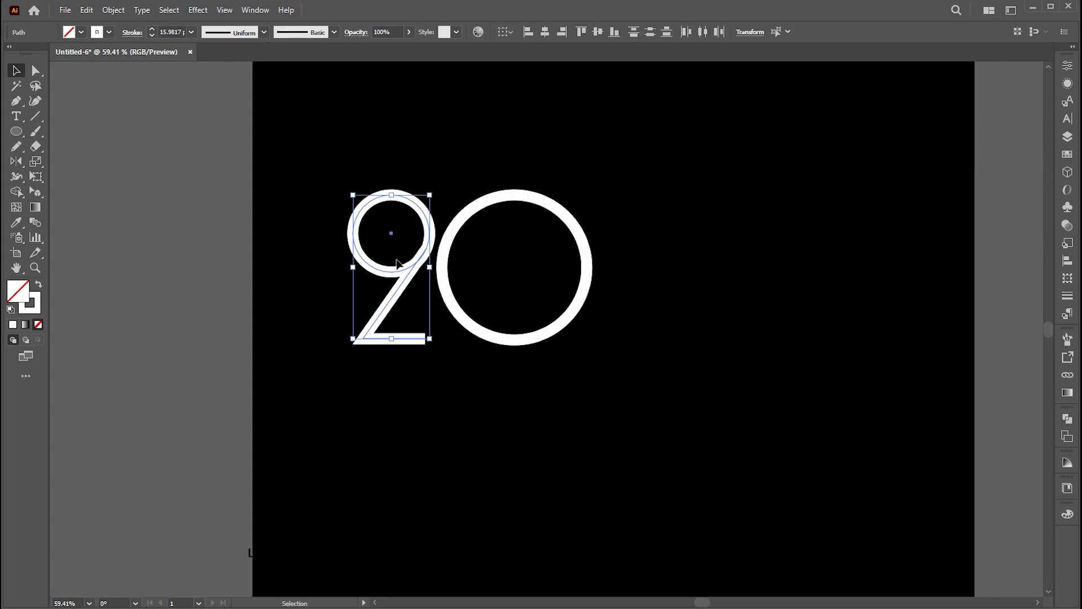
pyautogui.moveTo(399, 274); pyautogui.dragTo(785, 270)
pyautogui.moveTo(854, 308); pyautogui.dragTo(725, 374)
pyautogui.press('Delete')
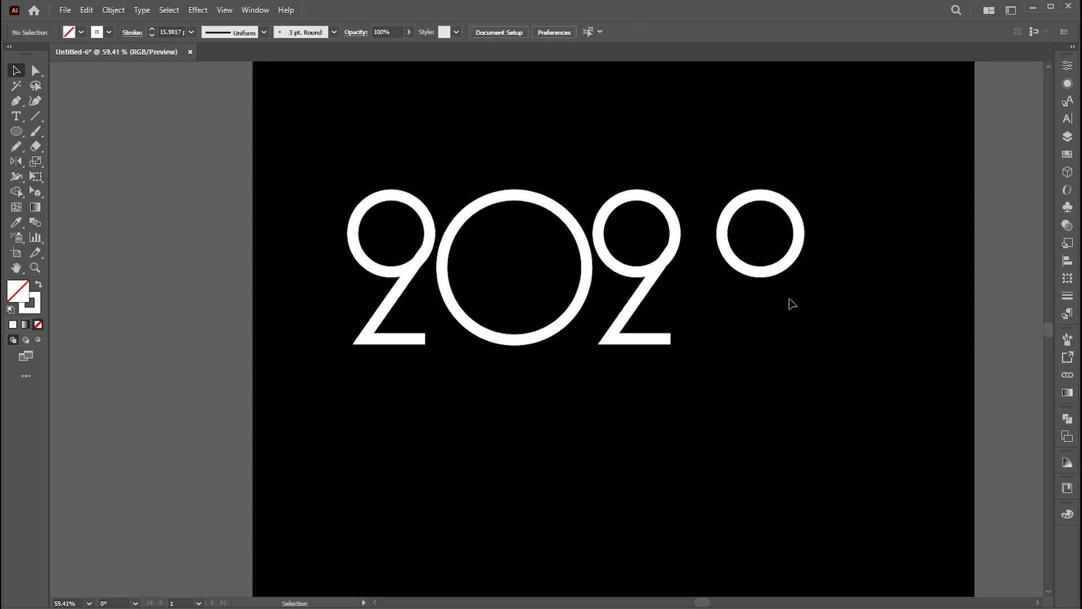
# - Lower the last circle to the baseline, enlarge it to about 151.5 px and match its stroke to the neighbouring 2
pyautogui.moveTo(788, 263); pyautogui.dragTo(789, 330)
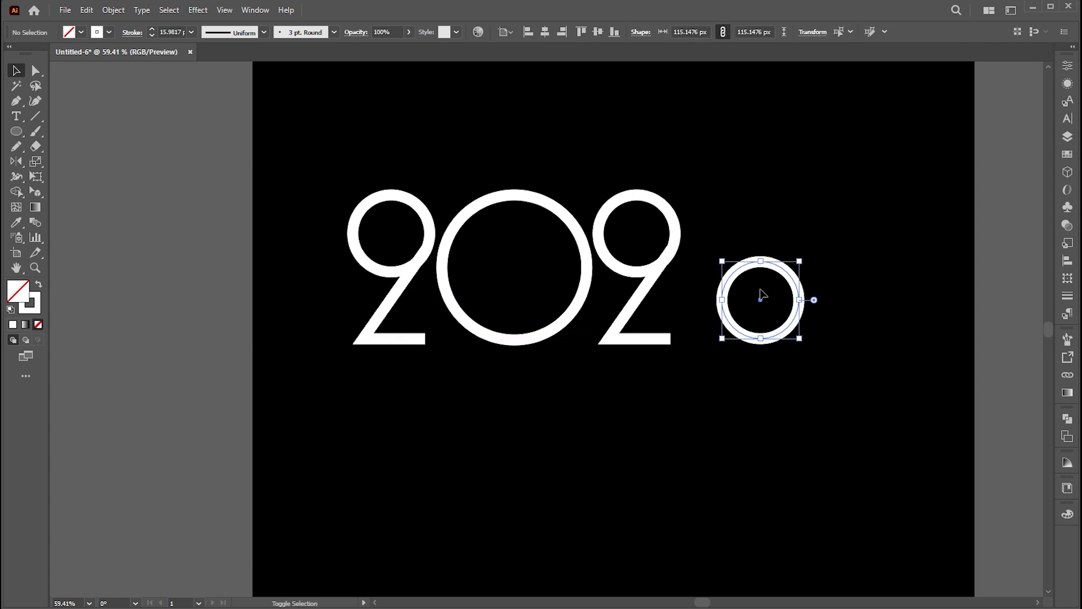
pyautogui.moveTo(722, 259); pyautogui.dragTo(698, 231)
pyautogui.press('i')
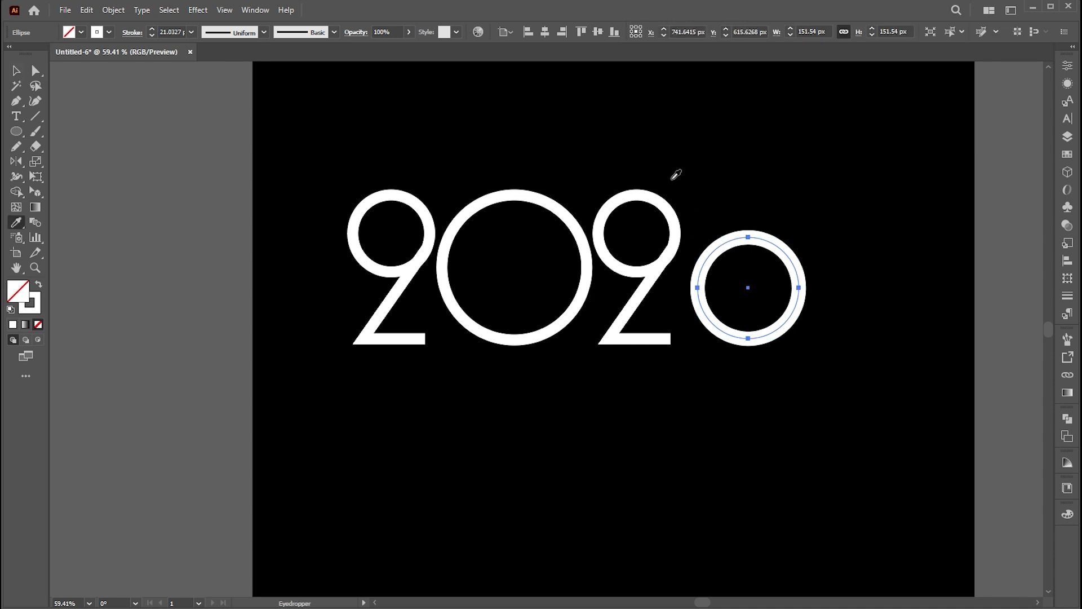
pyautogui.click(664, 205)
# - Draw a vertical line through the left part of the last circle, extending past its top and bottom
pyautogui.press('\\')
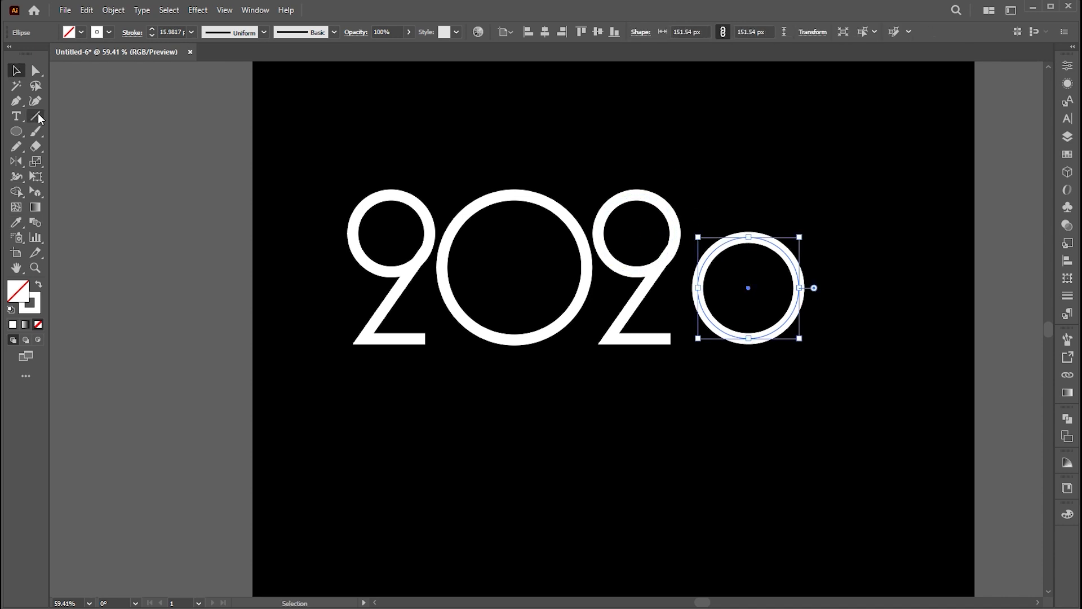
pyautogui.moveTo(719, 225); pyautogui.dragTo(718, 363)
pyautogui.press('v')
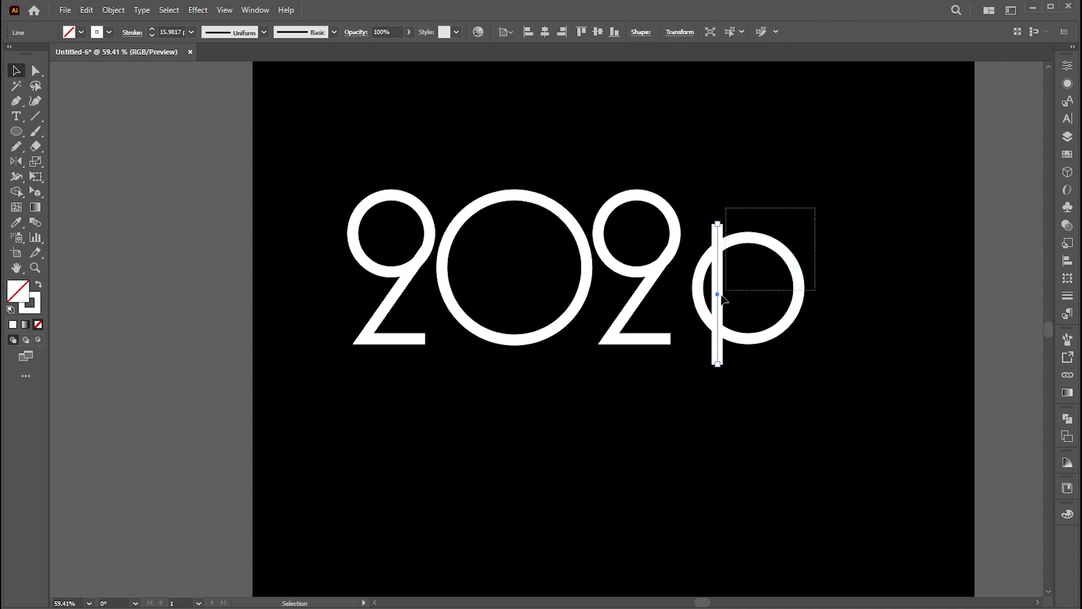
# - Remove the last circle's arc left of the vertical line with the Shape Builder tool and delete the leftover line
pyautogui.moveTo(732, 290); pyautogui.dragTo(717, 304)
pyautogui.hotkey('shift', 'm')
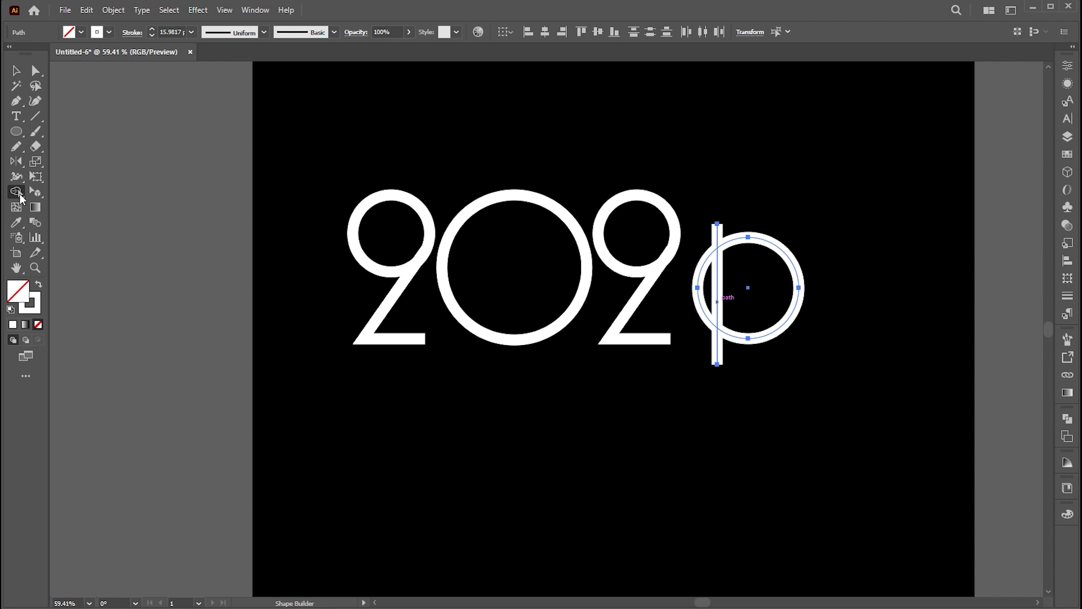
pyautogui.keyDown('alt'); pyautogui.click(705, 273); pyautogui.keyUp('alt')
pyautogui.press('v')
pyautogui.click(730, 200)
pyautogui.click(716, 237)
pyautogui.press('Delete')
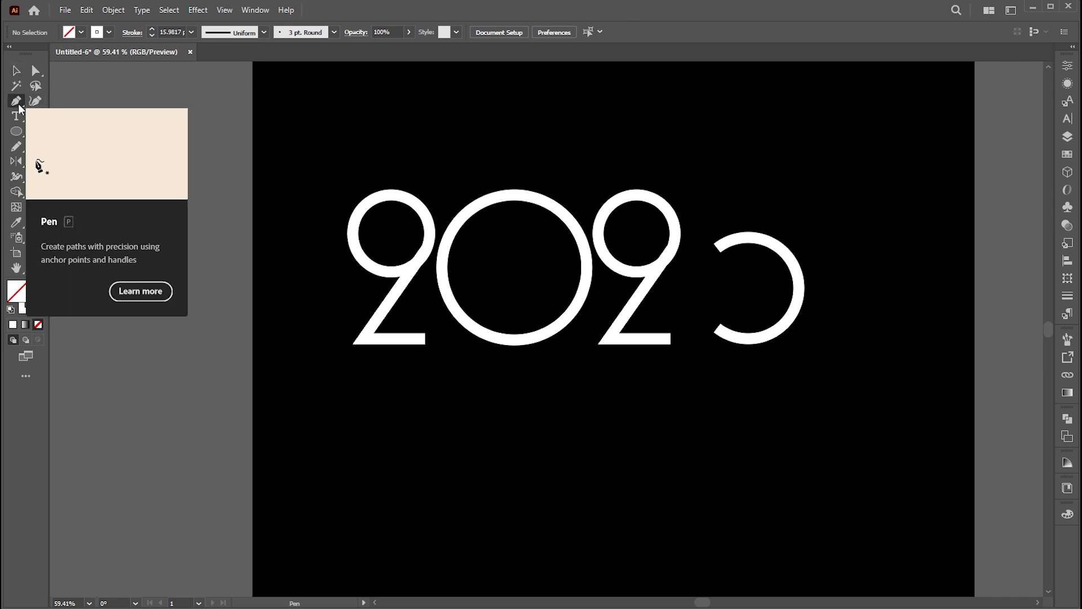
# - Extend the open arc's upper end straight up and right with the Pen tool to form the 5, moving it closer to the 2
pyautogui.click(16, 101)
pyautogui.click(718, 246)
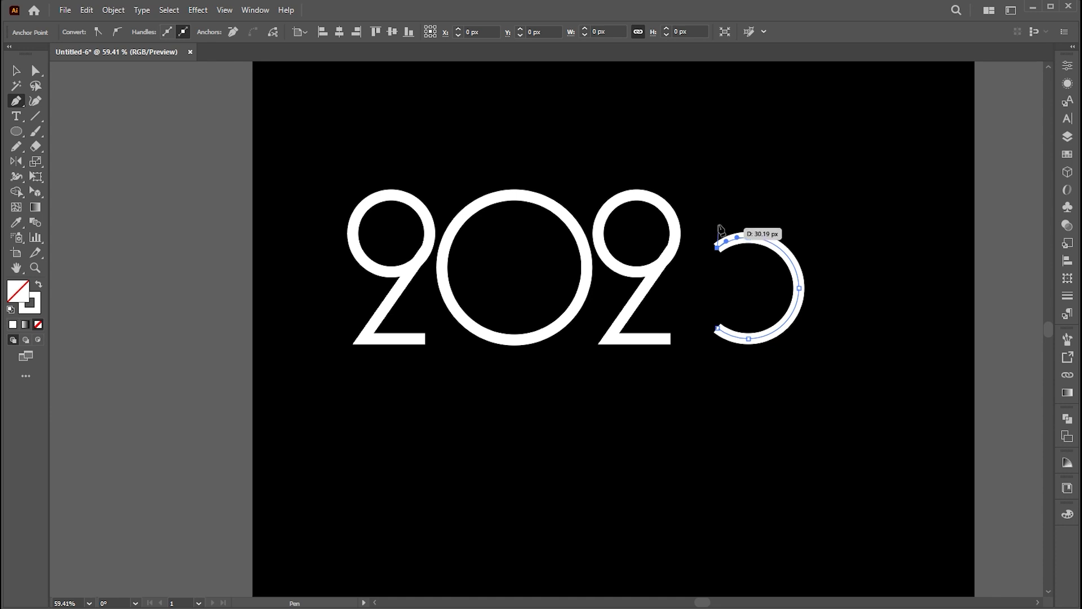
pyautogui.click(717, 200)
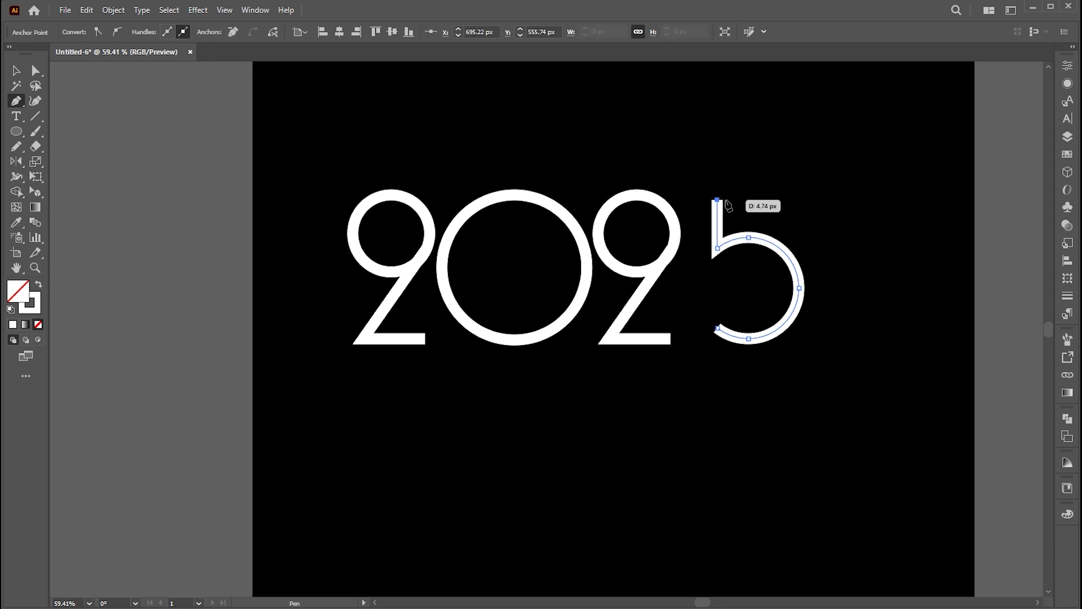
pyautogui.click(786, 199)
pyautogui.press('v')
pyautogui.click(839, 226)
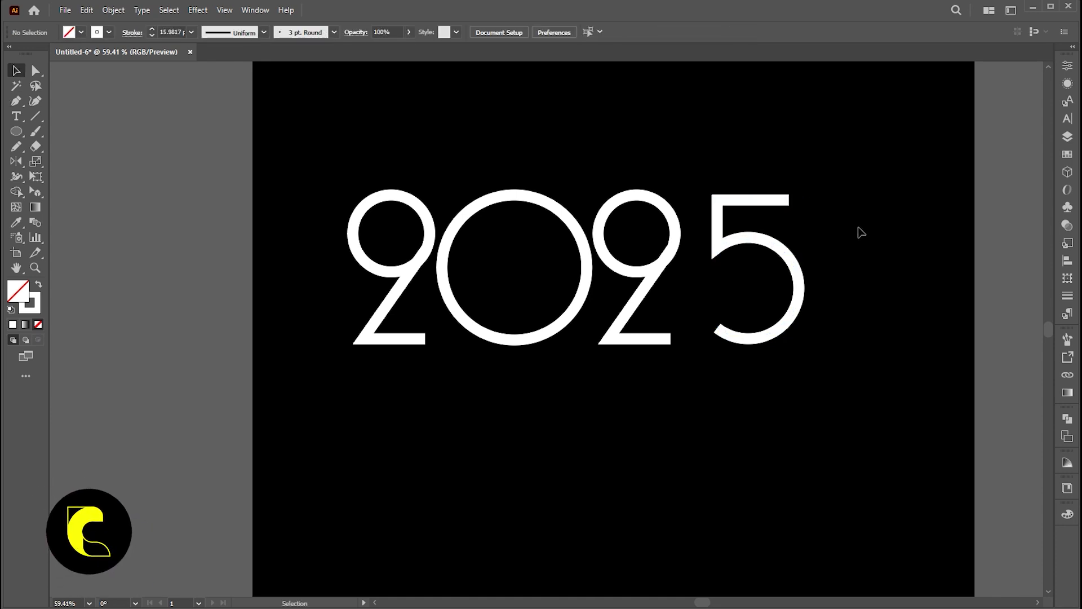
pyautogui.moveTo(797, 264); pyautogui.dragTo(779, 266)
pyautogui.click(884, 239)
# - Place a spare copy of the whole 2025 outside the artboard on its left side
pyautogui.moveTo(870, 163); pyautogui.dragTo(344, 420)
pyautogui.press('z')
pyautogui.moveTo(785, 290); pyautogui.dragTo(698, 302)
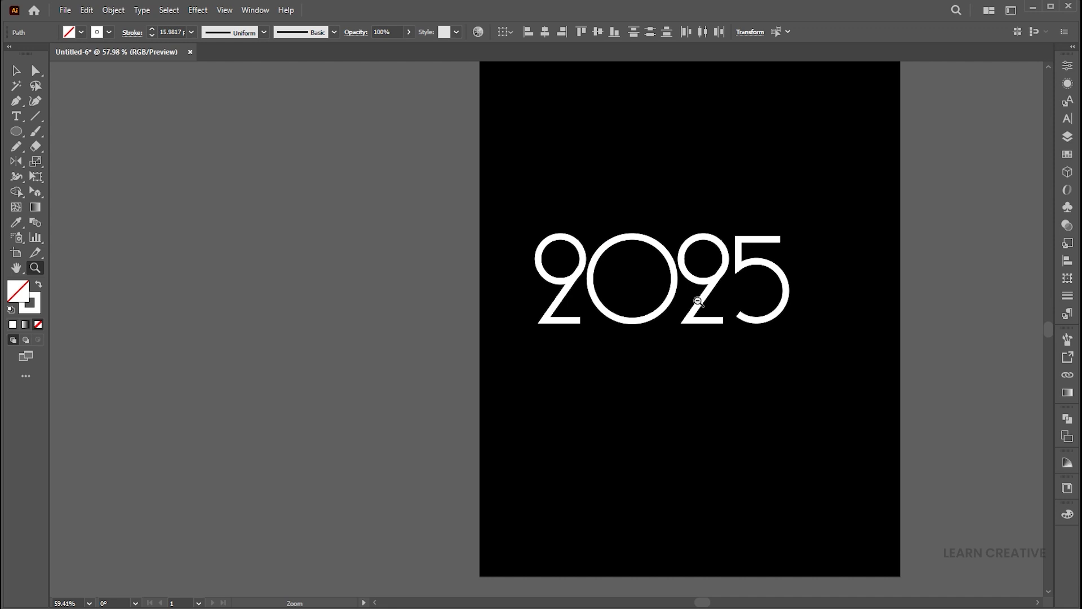
pyautogui.press('v')
pyautogui.moveTo(771, 273); pyautogui.dragTo(287, 274)
# - Expand the fill and stroke of all the 2025 numerals on the artboard
pyautogui.press('z')
pyautogui.moveTo(804, 253); pyautogui.dragTo(899, 265)
pyautogui.press('v')
pyautogui.moveTo(838, 175); pyautogui.dragTo(377, 405)
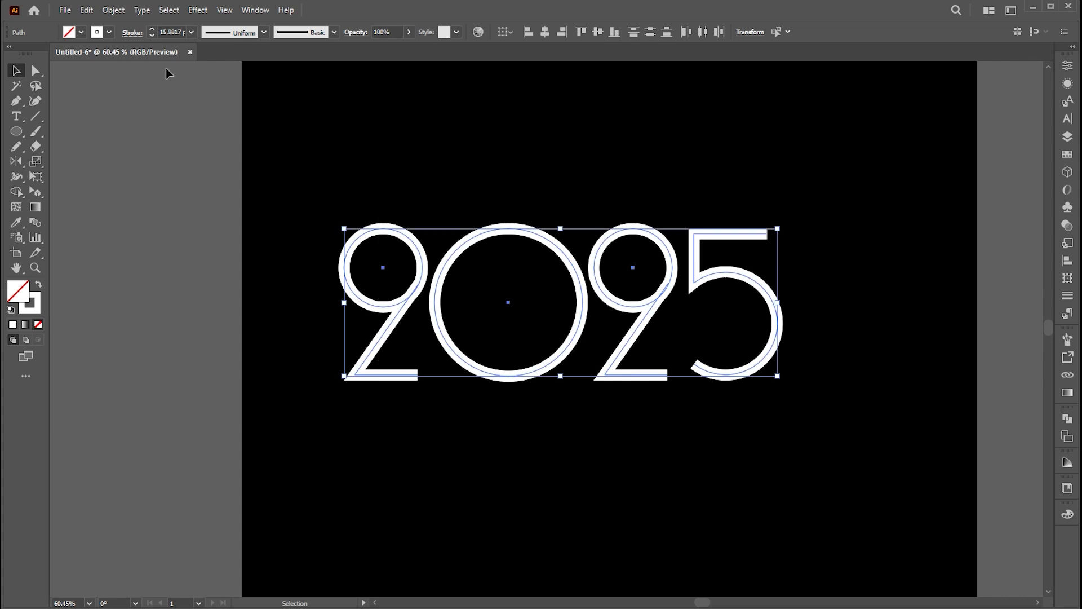
pyautogui.click(114, 10)
pyautogui.click(143, 172)
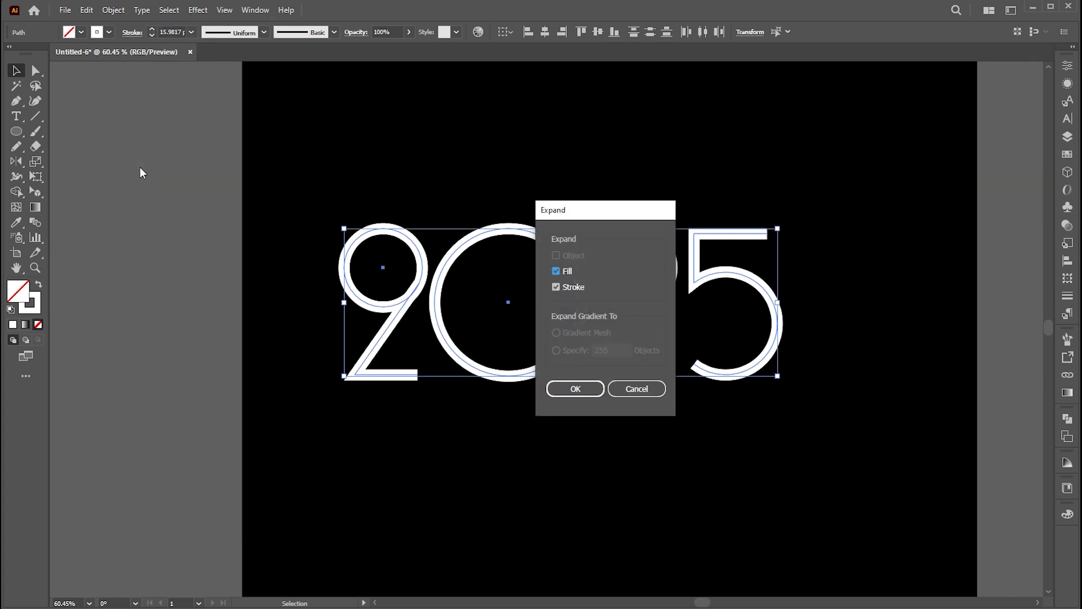
pyautogui.press('Return')
# - Erase the lower-left part of the first 2's circle with the Eraser, keeping the upper arc and its join to the diagonal
pyautogui.press('z')
pyautogui.moveTo(380, 315); pyautogui.dragTo(488, 326)
pyautogui.press('v')
pyautogui.click(464, 335)
pyautogui.click(357, 283)
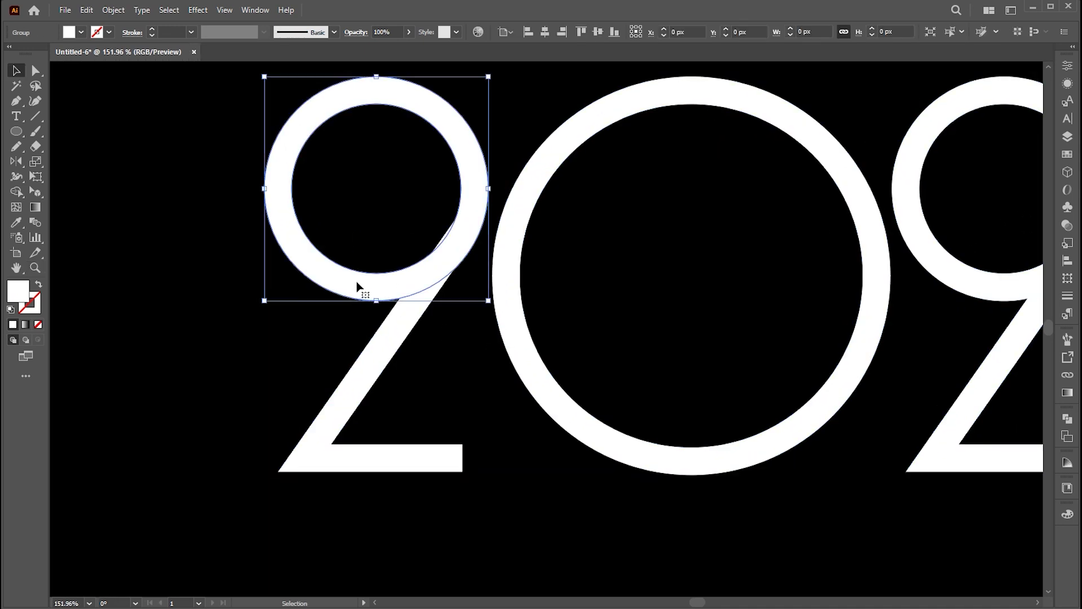
pyautogui.click(37, 147)
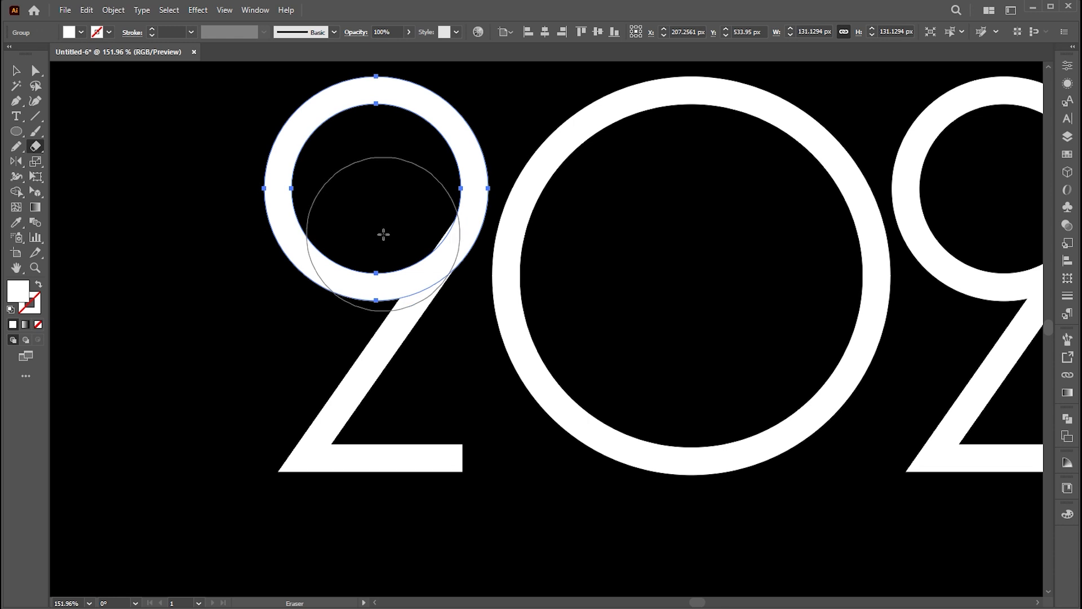
pyautogui.moveTo(249, 190)
pyautogui.mouseDown()
pyautogui.moveTo(294, 203)
pyautogui.moveTo(414, 279)
pyautogui.moveTo(435, 312)
pyautogui.mouseUp()
pyautogui.moveTo(332, 213); pyautogui.dragTo(249, 188)
pyautogui.press('v')
pyautogui.click(356, 278)
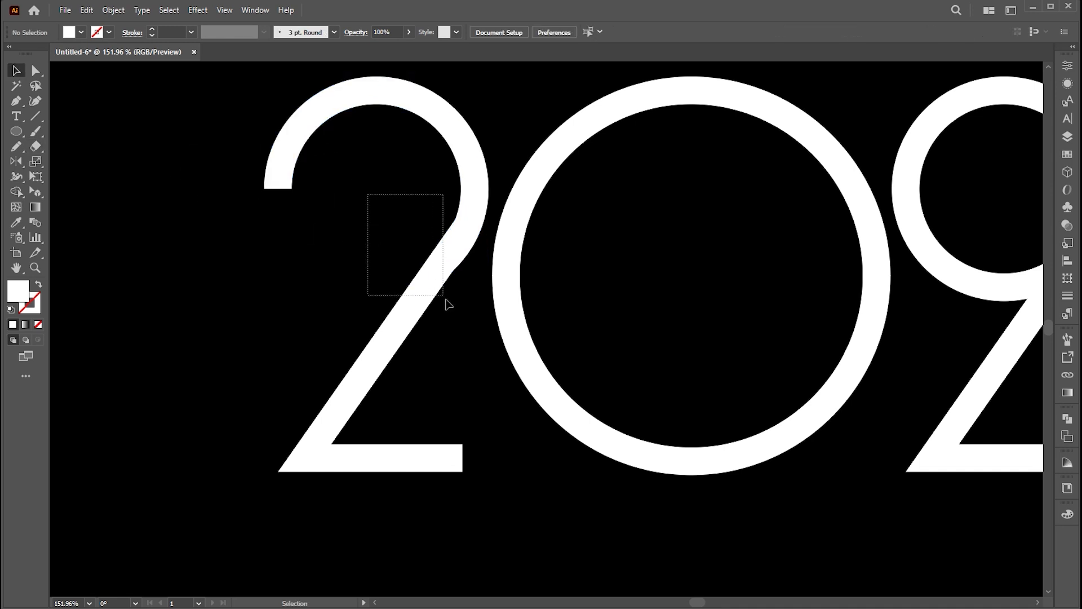
# - Unite the arc, diagonal and base of the first 2 into a single shape with Pathfinder
pyautogui.moveTo(443, 298); pyautogui.dragTo(449, 305)
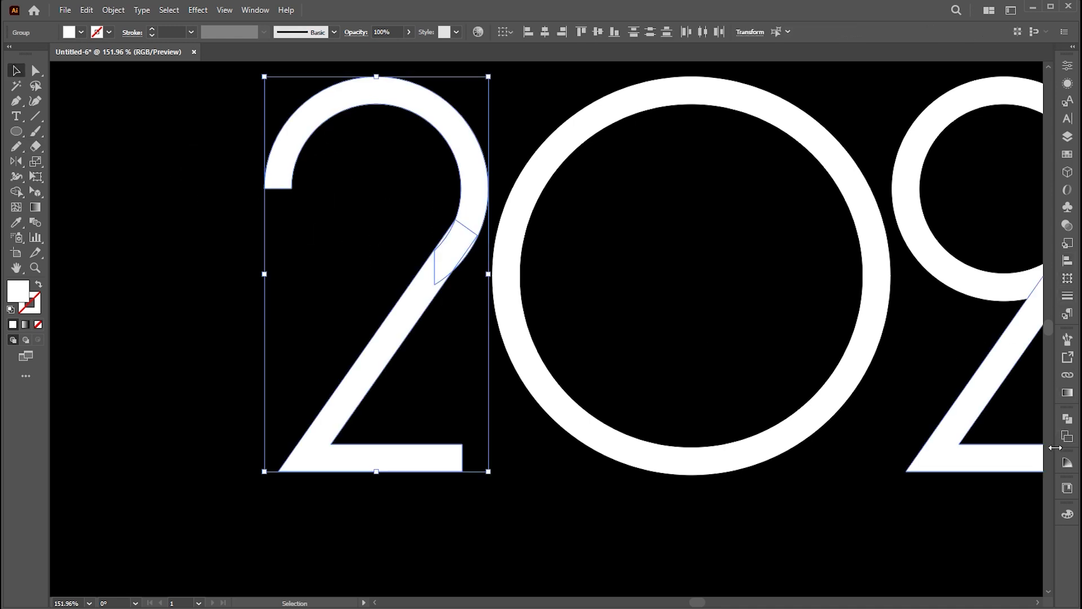
pyautogui.click(1067, 426)
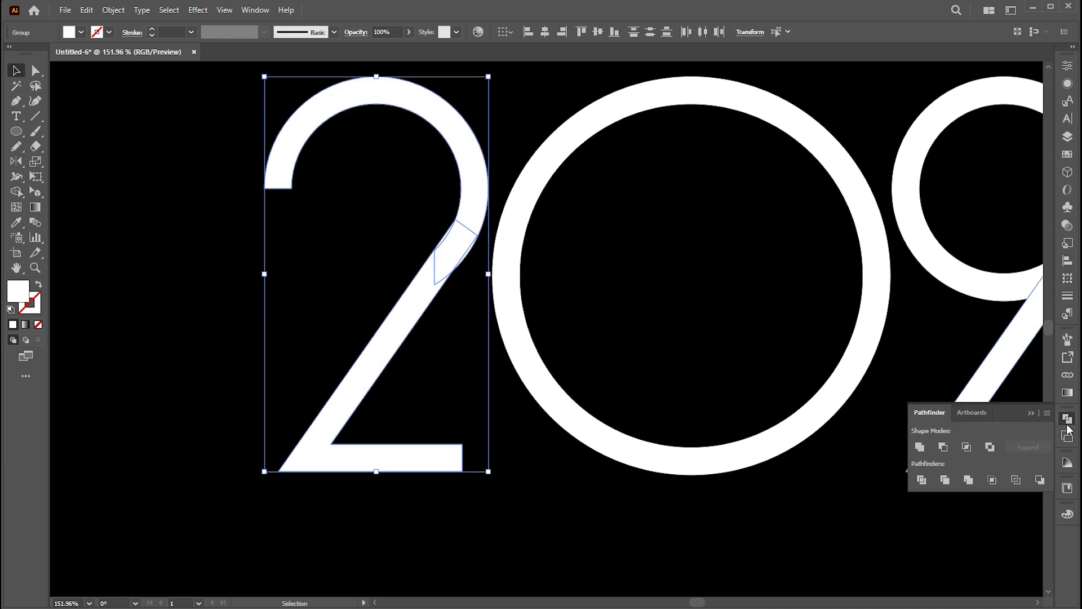
pyautogui.click(925, 452)
# - Smooth the first 2's bend by adding an anchor on its outer curve and removing the corner anchors where the diagonal joins
pyautogui.press('z')
pyautogui.moveTo(425, 211); pyautogui.dragTo(561, 229)
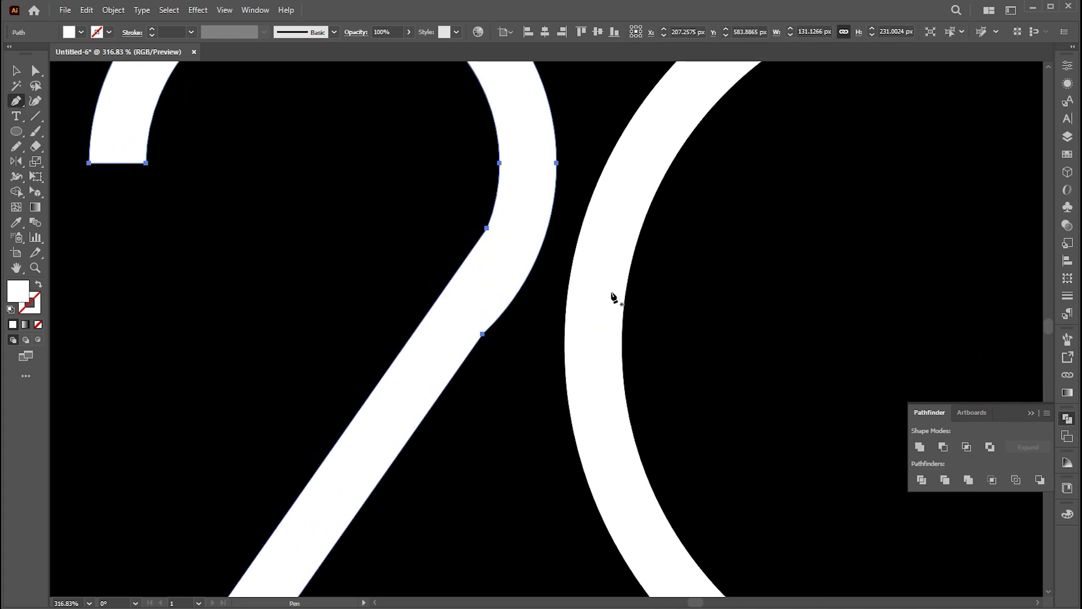
pyautogui.click(531, 270)
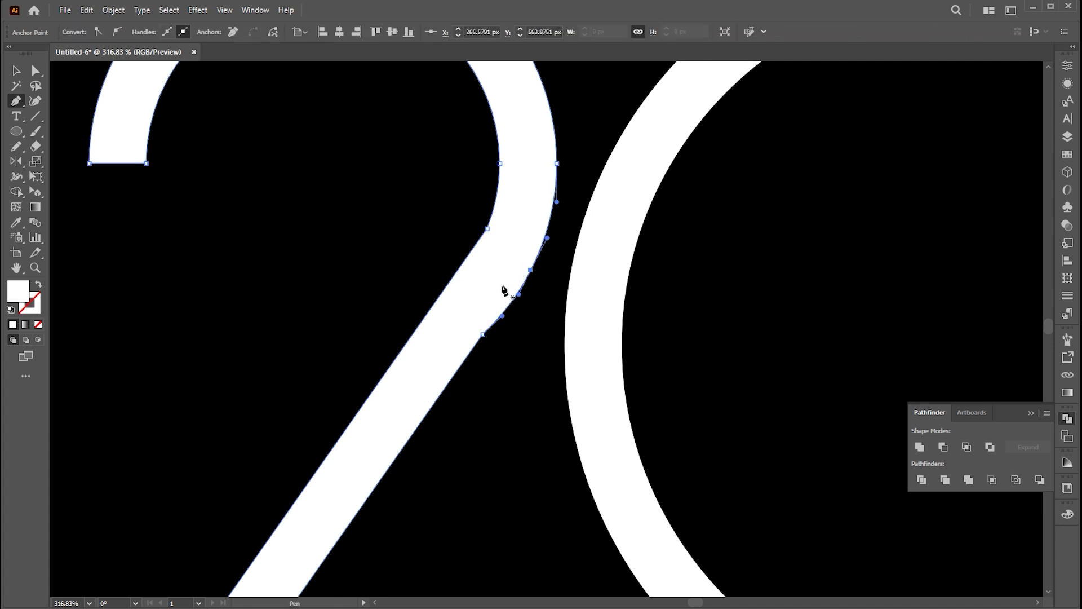
pyautogui.click(483, 334)
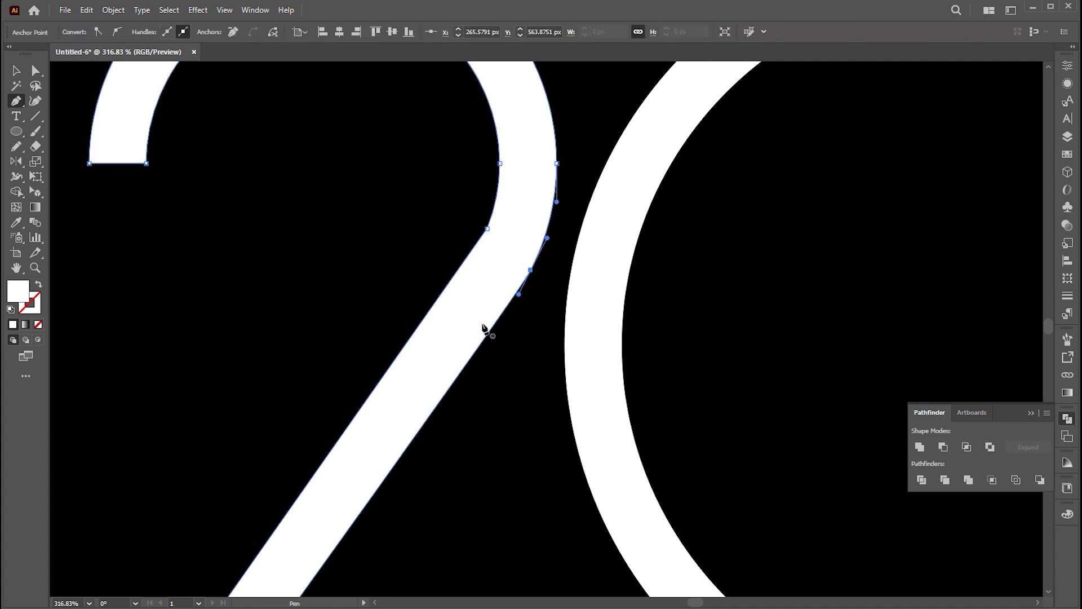
pyautogui.click(487, 230)
pyautogui.moveTo(487, 229); pyautogui.dragTo(175, 185)
pyautogui.press('v')
pyautogui.click(291, 269)
# - Replace the second 2 with a copy of the cleaned first 2, placed between the 0 and the 5
pyautogui.press('z')
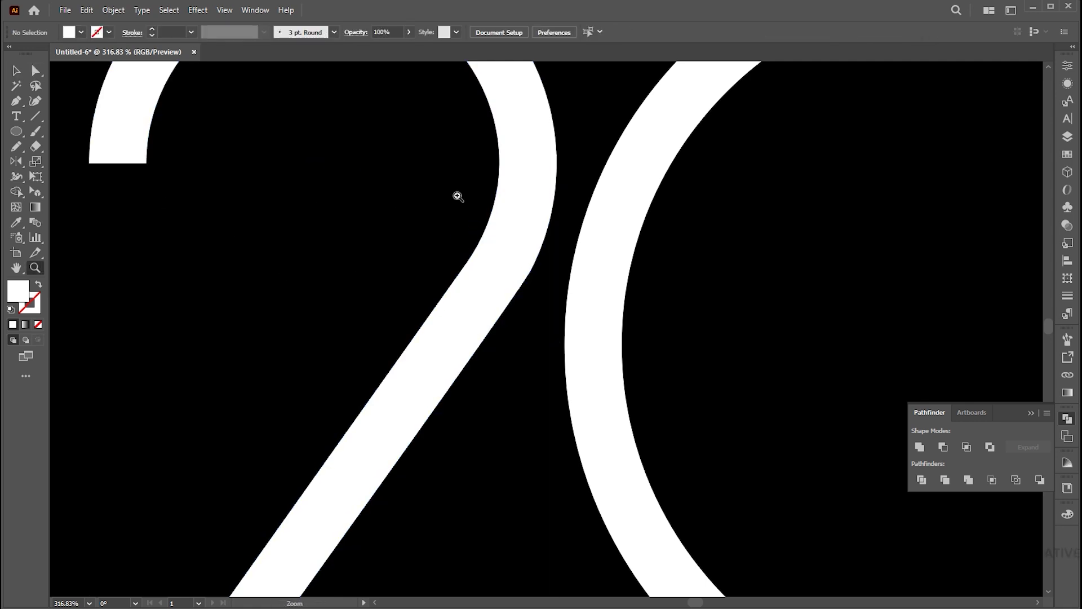
pyautogui.moveTo(458, 195); pyautogui.dragTo(342, 235)
pyautogui.moveTo(477, 239); pyautogui.dragTo(457, 241)
pyautogui.moveTo(544, 255); pyautogui.dragTo(495, 280)
pyautogui.press('v')
pyautogui.click(694, 234)
pyautogui.press('Delete')
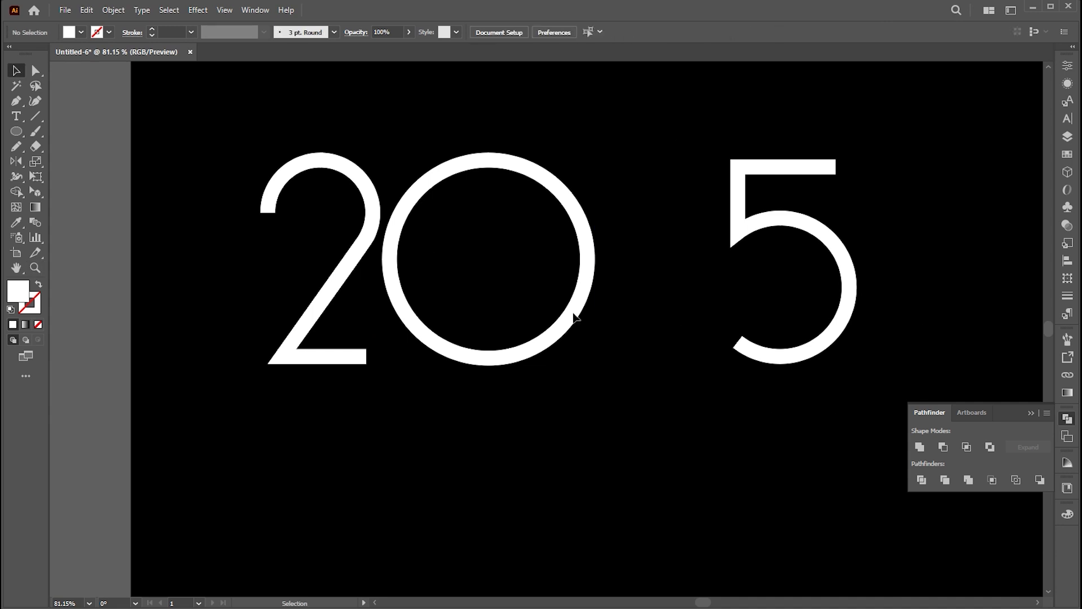
pyautogui.moveTo(358, 249); pyautogui.dragTo(645, 300)
pyautogui.press('z')
pyautogui.moveTo(738, 346); pyautogui.dragTo(710, 340)
pyautogui.press('v')
pyautogui.click(1029, 415)
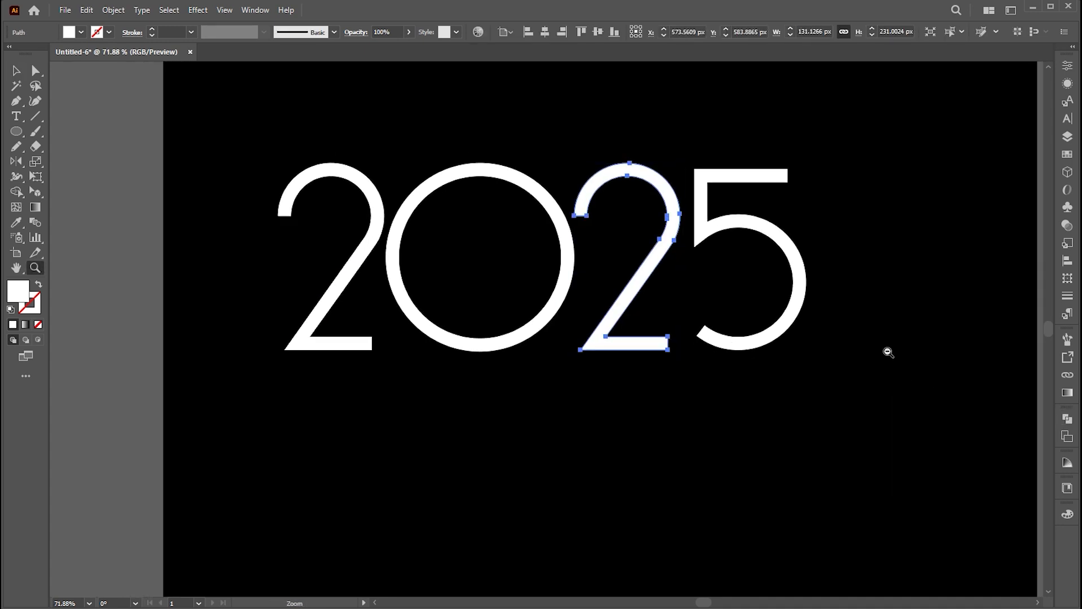
pyautogui.scroll(-2, 896, 353)
pyautogui.moveTo(831, 161); pyautogui.dragTo(349, 451)
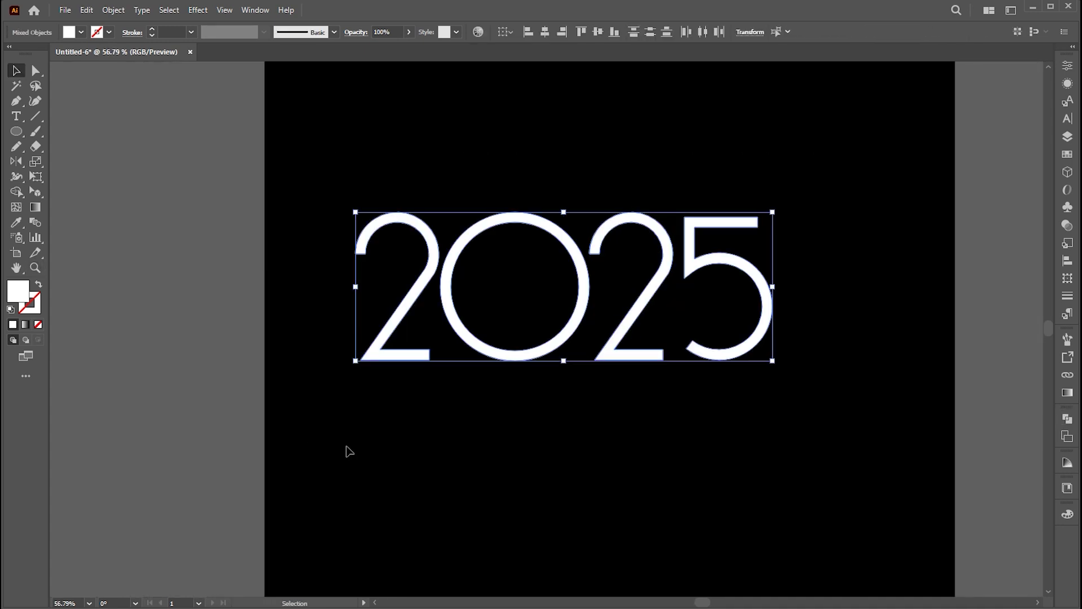
pyautogui.click(598, 452)
# - Draw a slanted line along the lower edge of the first 2's diagonal, past the baseline, and adjust its upper end
pyautogui.press('z')
pyautogui.moveTo(500, 378); pyautogui.dragTo(563, 380)
pyautogui.press('v')
pyautogui.click(372, 290)
pyautogui.press('z')
pyautogui.scroll(2, 341, 306)
pyautogui.press('v')
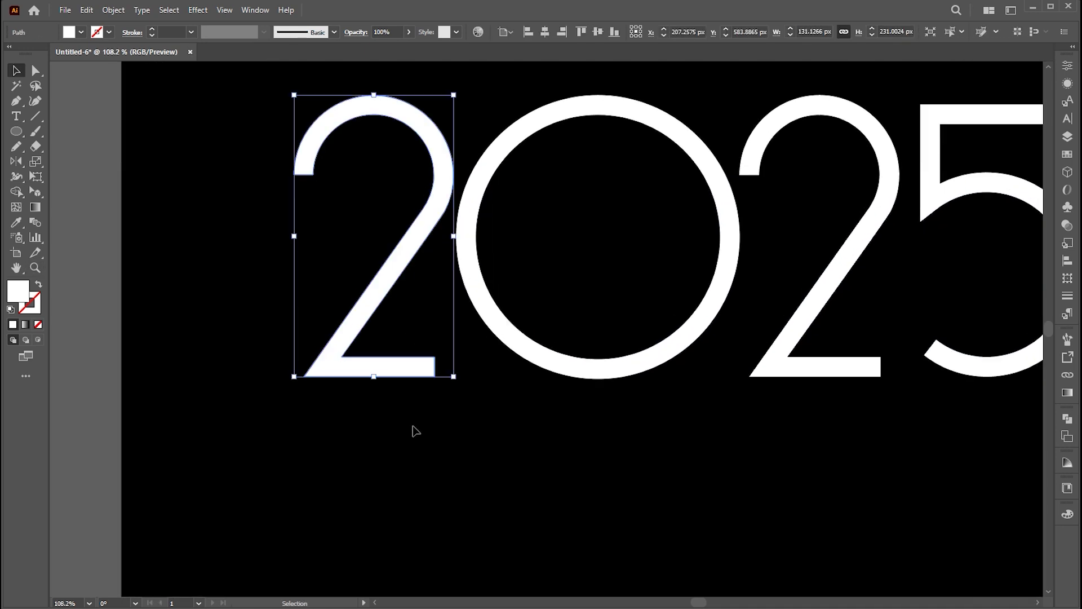
pyautogui.click(416, 430)
pyautogui.click(35, 116)
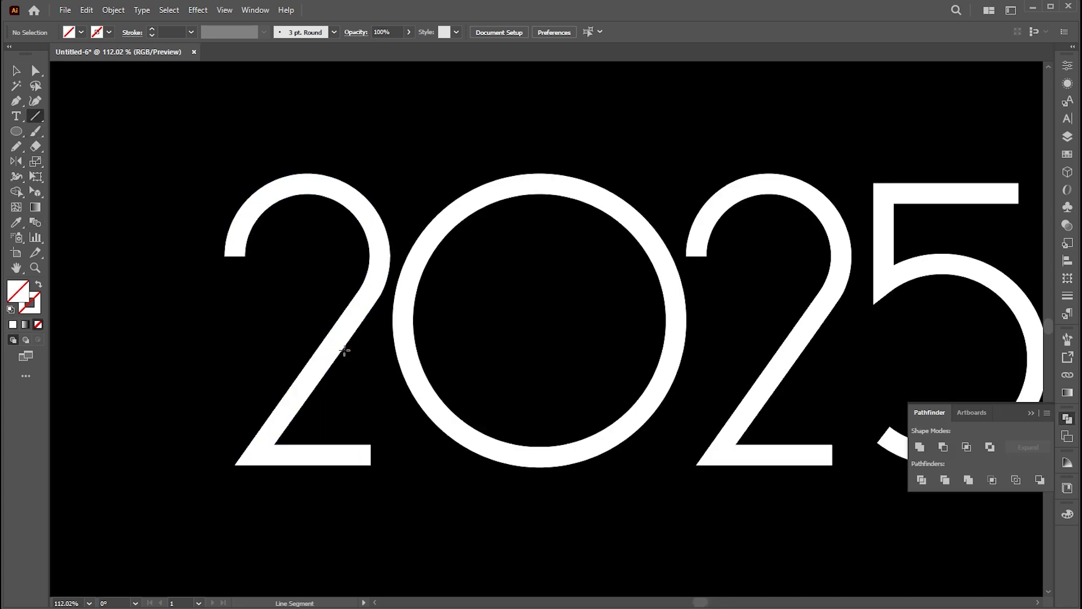
pyautogui.moveTo(344, 358); pyautogui.dragTo(233, 496)
pyautogui.press('a')
pyautogui.moveTo(344, 358); pyautogui.dragTo(347, 355)
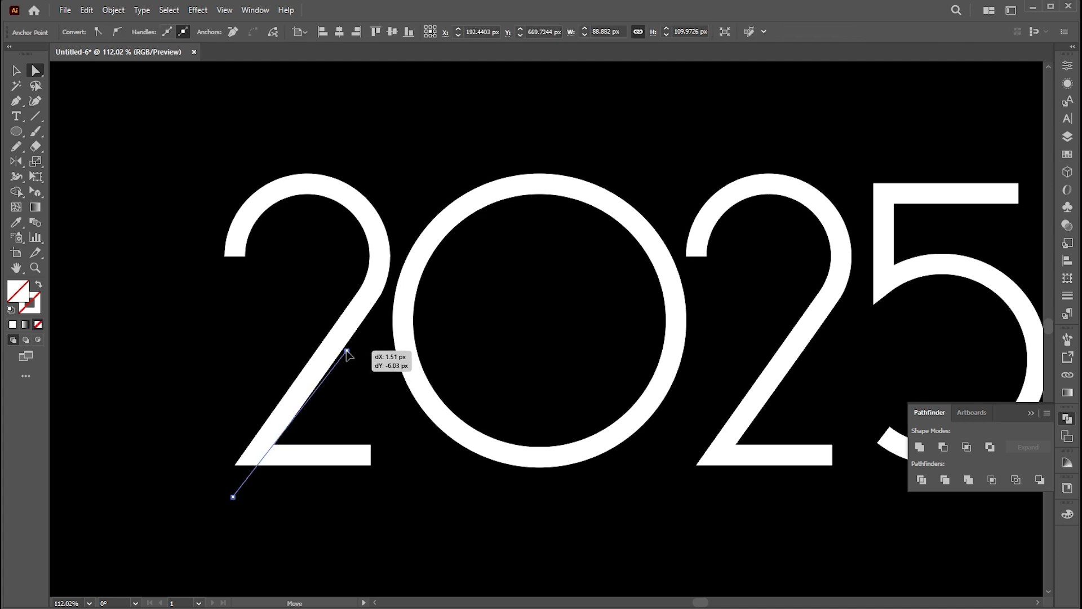
# - Divide the first 2 along the slanted line with Pathfinder and ungroup the resulting pieces
pyautogui.press('v')
pyautogui.moveTo(380, 530); pyautogui.dragTo(216, 371)
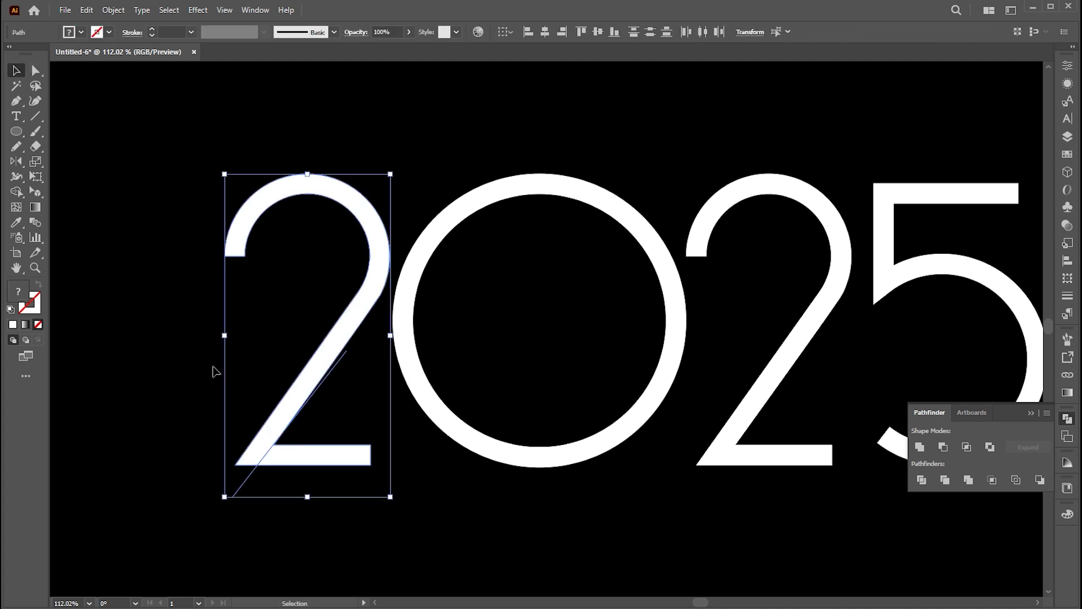
pyautogui.click(1065, 420)
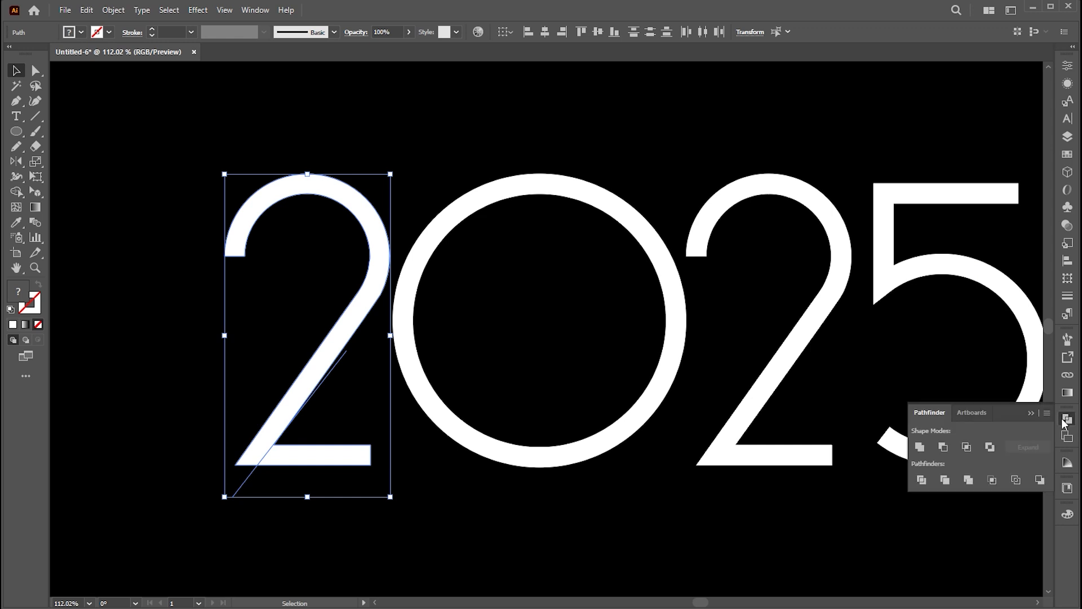
pyautogui.click(922, 480)
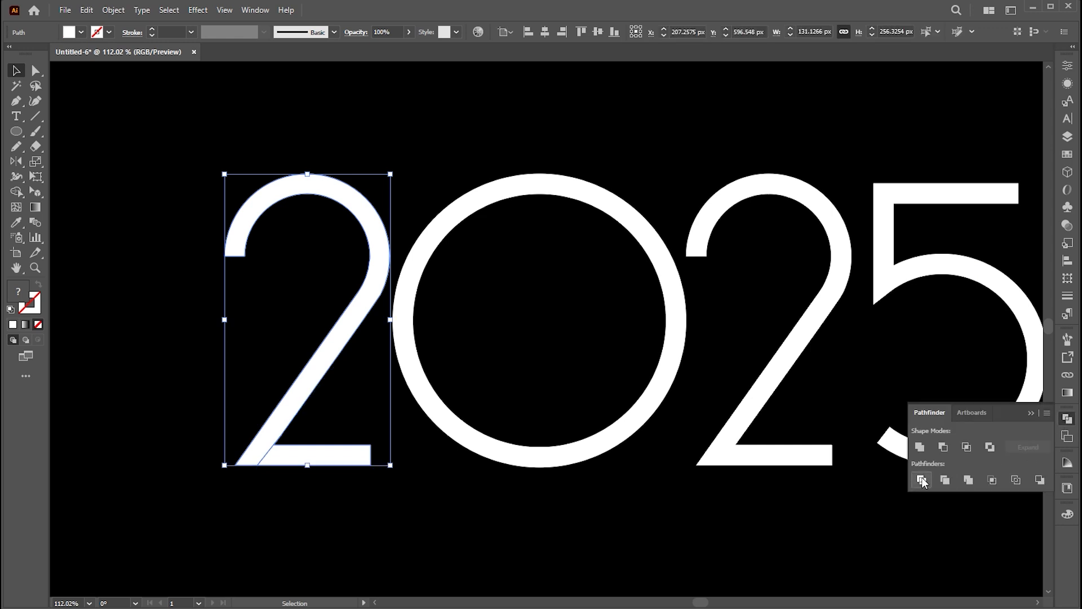
pyautogui.rightClick(318, 376)
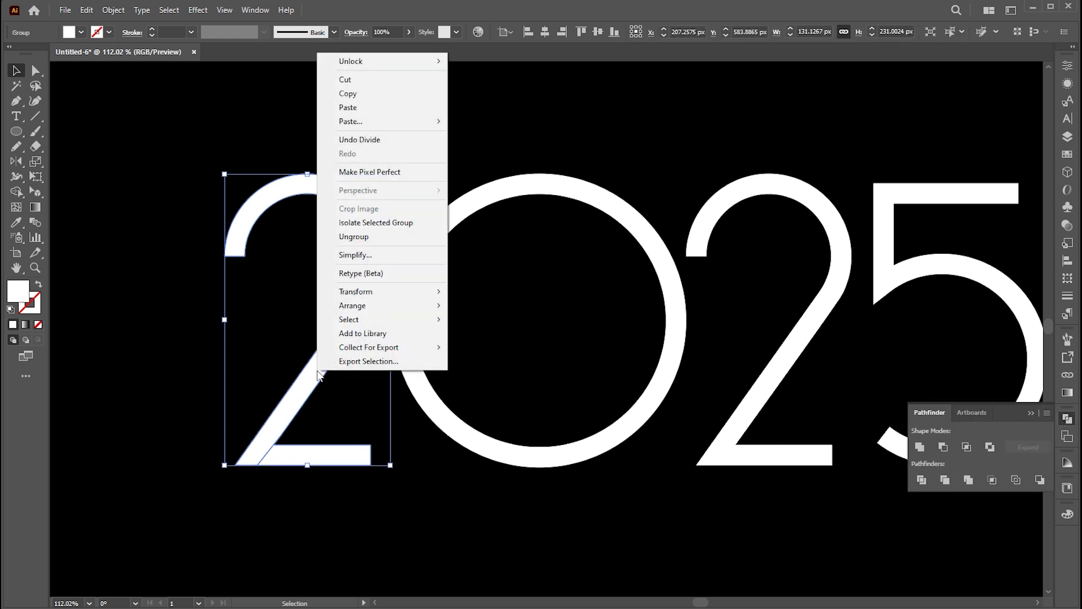
pyautogui.click(355, 236)
pyautogui.click(369, 508)
pyautogui.moveTo(385, 465); pyautogui.dragTo(427, 466)
pyautogui.hotkey('ctrl', 'z')
# - Move the four colour swatches from above the artboard to just above the 2025 numerals
pyautogui.press('z')
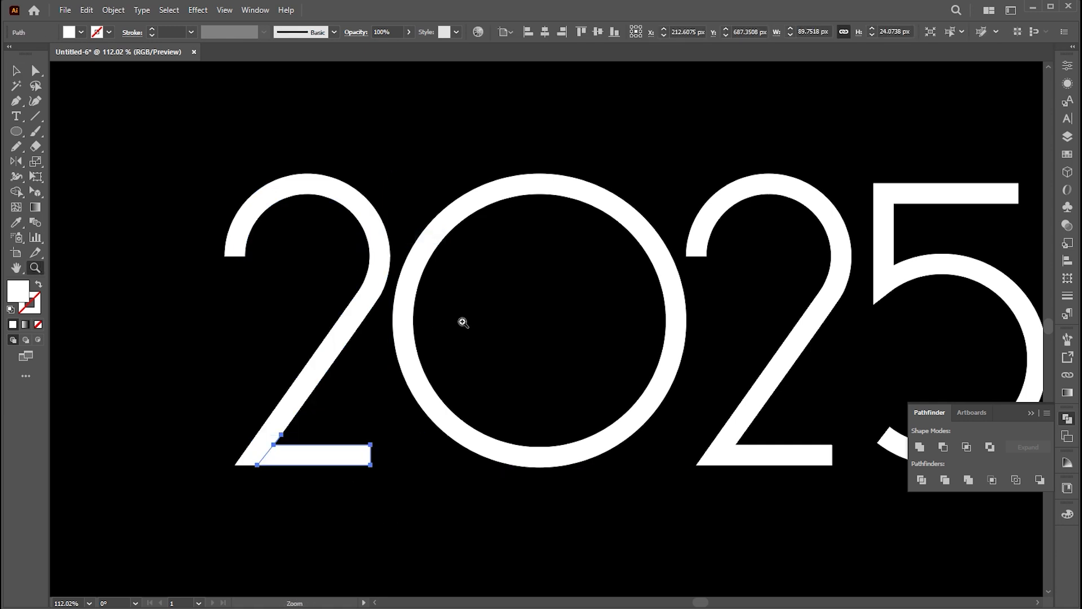
pyautogui.moveTo(464, 321); pyautogui.dragTo(273, 319)
pyautogui.moveTo(496, 254); pyautogui.dragTo(489, 359)
pyautogui.press('v')
pyautogui.click(569, 141)
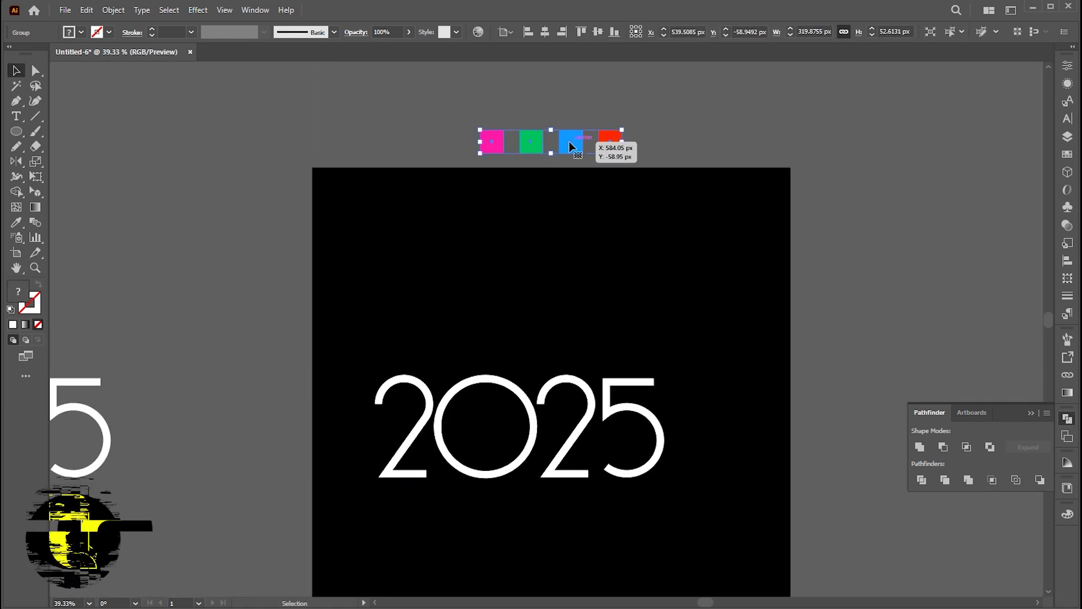
pyautogui.moveTo(569, 141); pyautogui.dragTo(503, 342)
# - Fill the first 2's curve and diagonal piece with the pink sampled from the swatch
pyautogui.press('z')
pyautogui.moveTo(445, 424); pyautogui.dragTo(609, 413)
pyautogui.press('v')
pyautogui.click(399, 411)
pyautogui.press('i')
pyautogui.click(383, 231)
pyautogui.press('v')
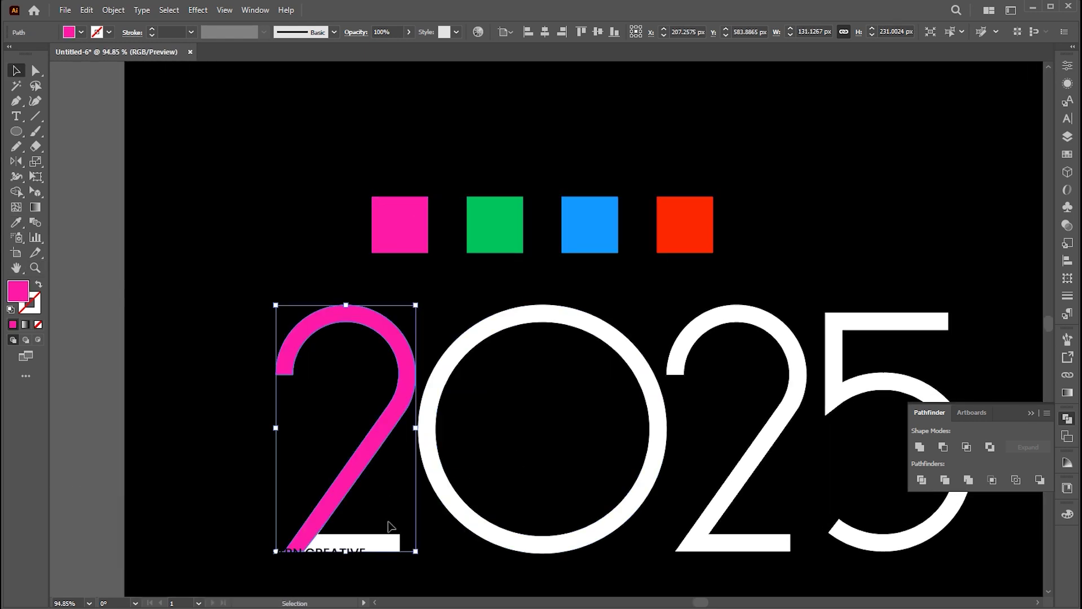
# - Fill the first 2's base piece with a linear gradient from the swatch's pink at the diagonal to the background black
pyautogui.click(375, 542)
pyautogui.click(1071, 393)
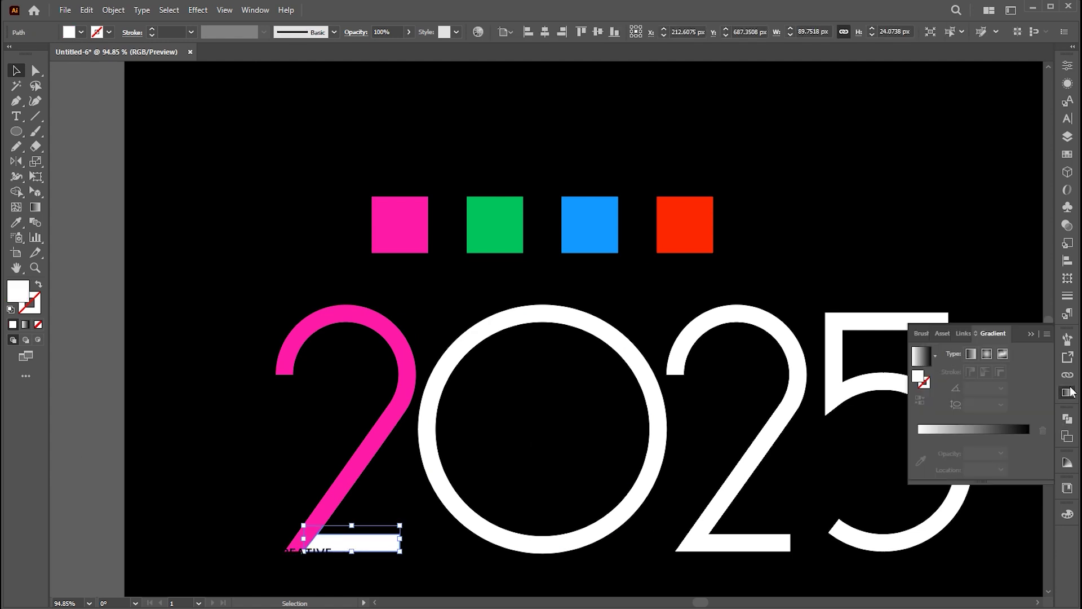
pyautogui.click(949, 431)
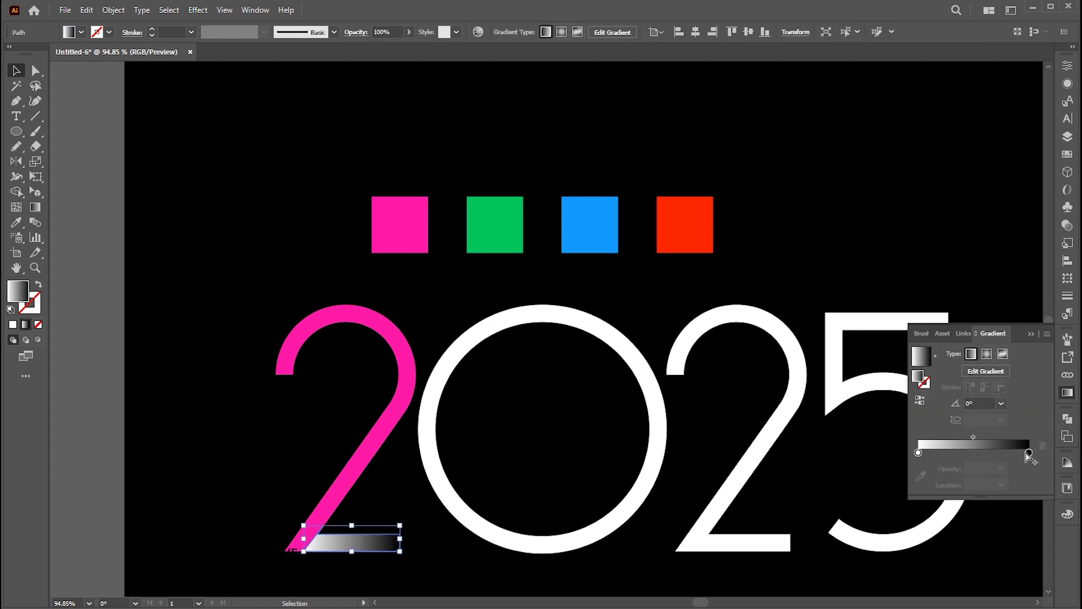
pyautogui.click(1029, 452)
pyautogui.press('i')
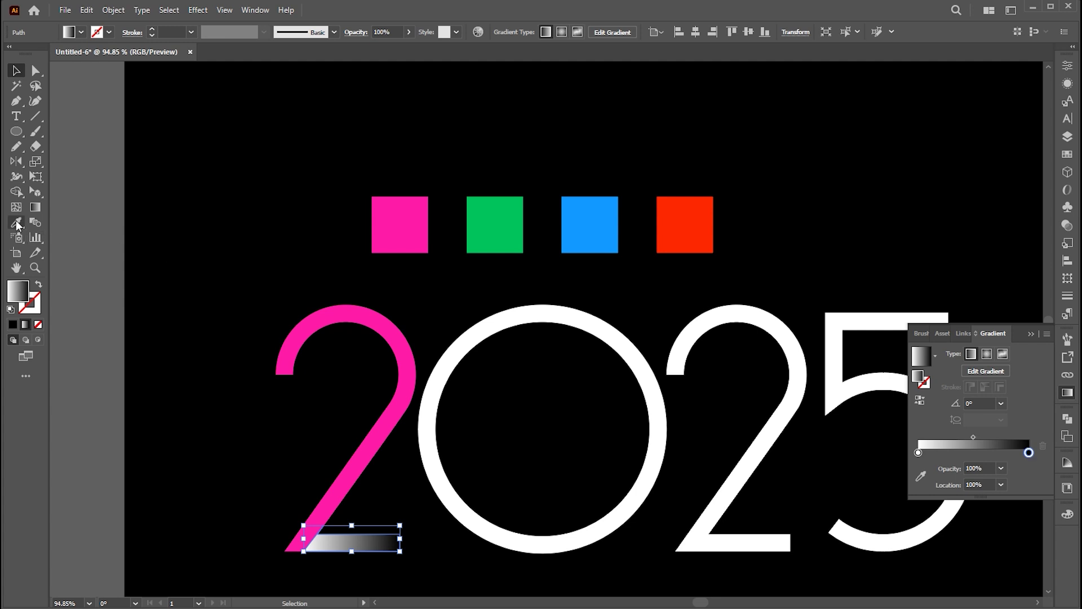
pyautogui.click(405, 221)
pyautogui.click(918, 452)
pyautogui.click(841, 184)
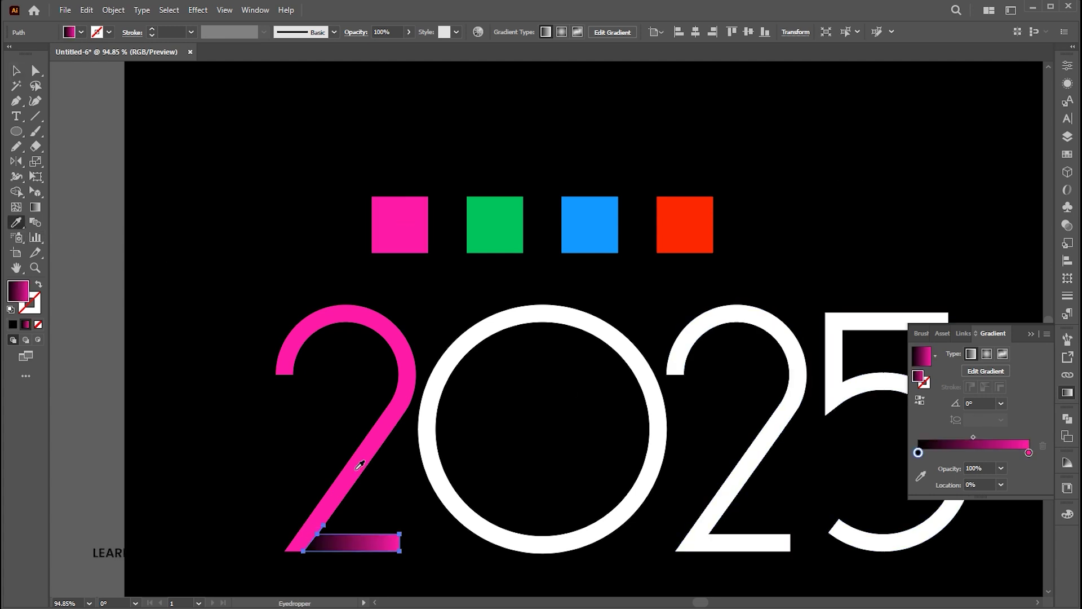
pyautogui.press('g')
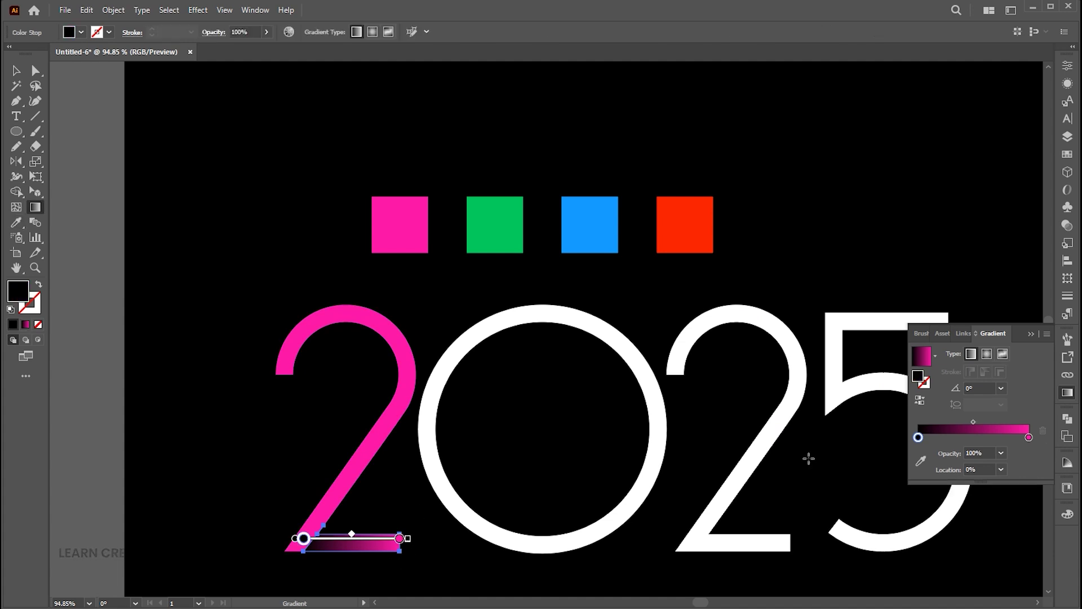
pyautogui.click(919, 401)
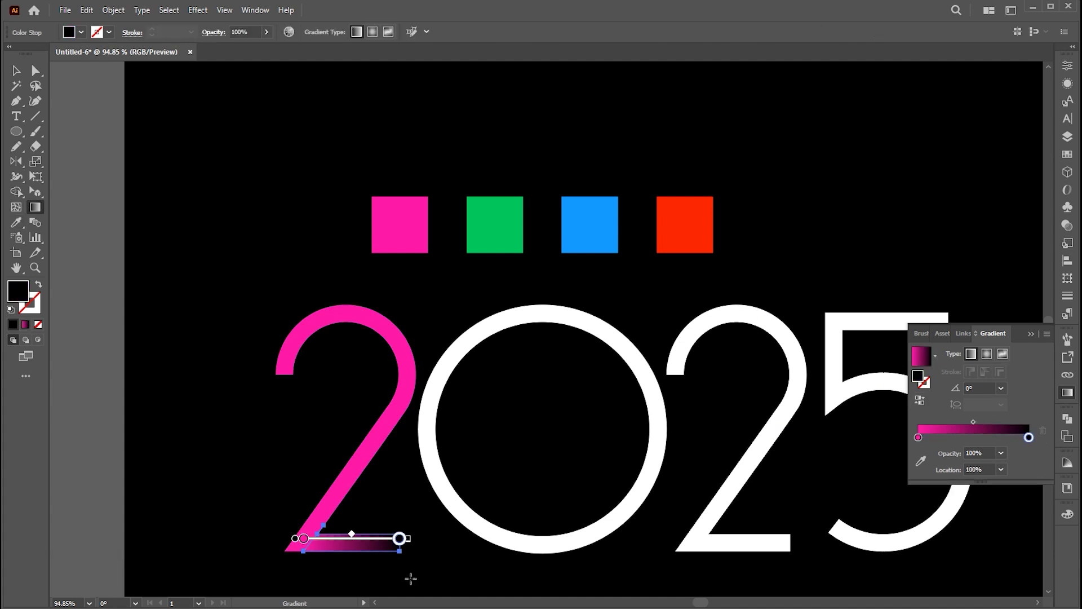
# - Slightly adjust the gradient's position along the first 2's base piece
pyautogui.press('v')
pyautogui.click(411, 578)
pyautogui.scroll(-3, 420, 442)
pyautogui.click(337, 504)
pyautogui.press('g')
pyautogui.moveTo(293, 495); pyautogui.dragTo(302, 494)
pyautogui.press('v')
pyautogui.click(433, 551)
pyautogui.moveTo(490, 540); pyautogui.dragTo(423, 550)
pyautogui.click(453, 497)
pyautogui.click(429, 533)
# - Draw a horizontal line through the middle of the 0, extending past both of its sides
pyautogui.click(35, 118)
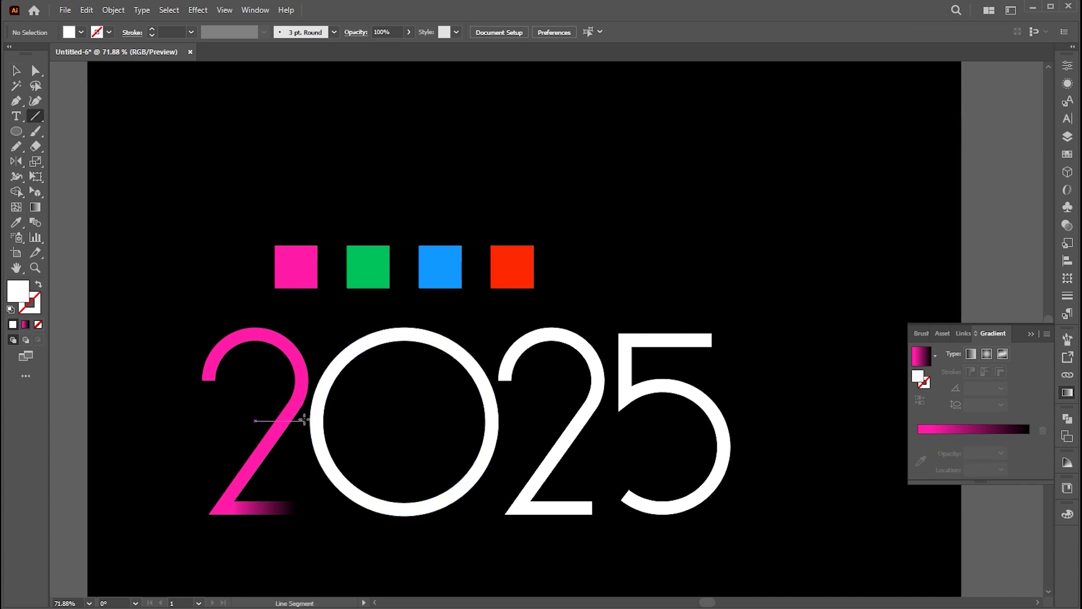
pyautogui.moveTo(304, 420); pyautogui.dragTo(521, 421)
pyautogui.press('ctrl')
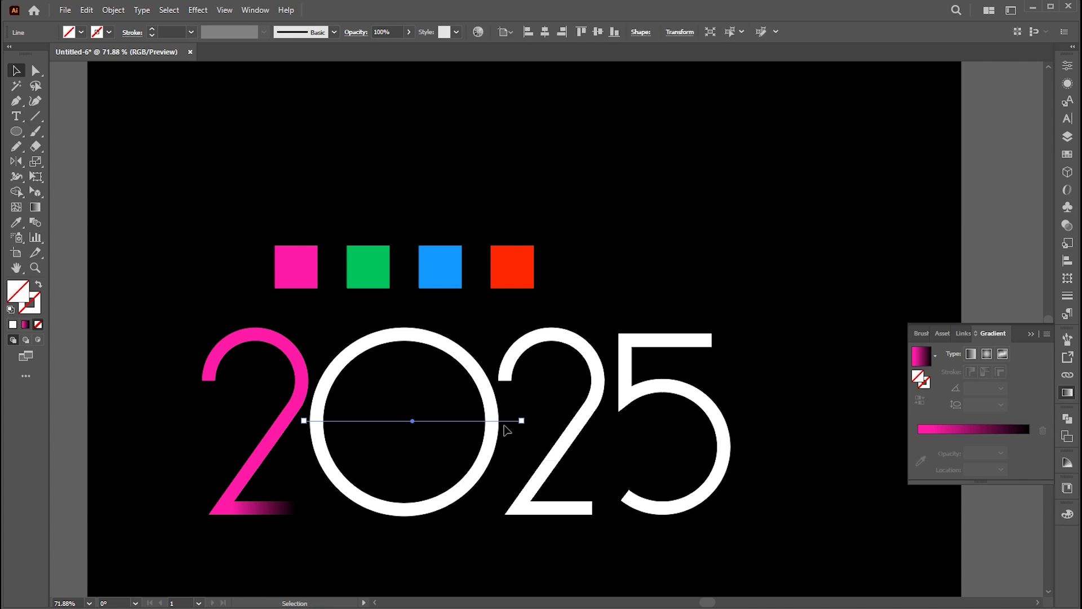
# - Divide the 0 along the horizontal line with Pathfinder and ungroup the halves
pyautogui.keyDown('shift'); pyautogui.click(492, 411); pyautogui.keyUp('shift')
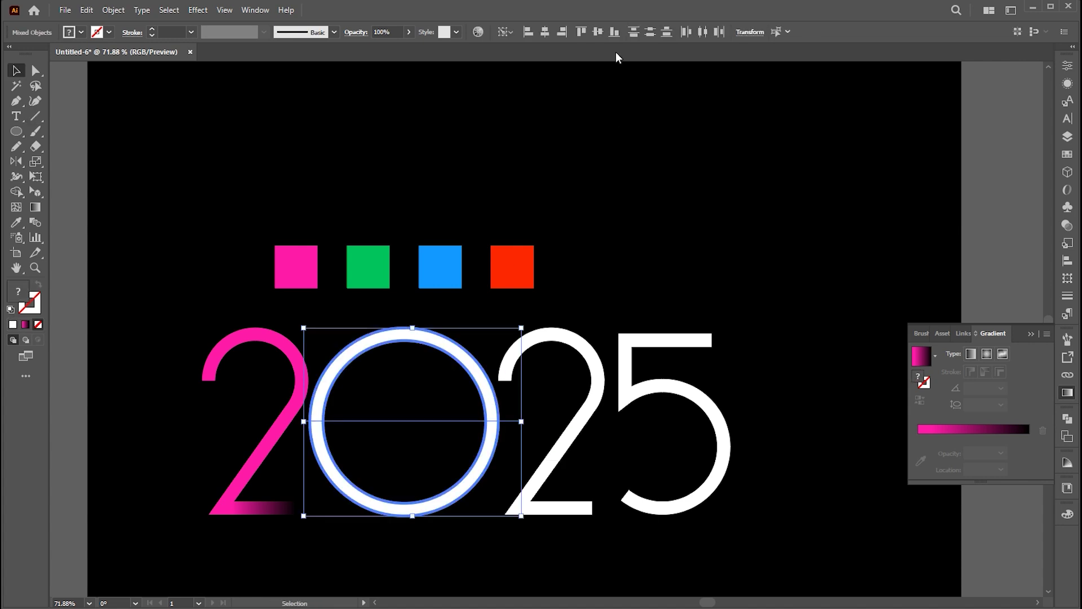
pyautogui.click(565, 414)
pyautogui.moveTo(487, 432); pyautogui.dragTo(468, 442)
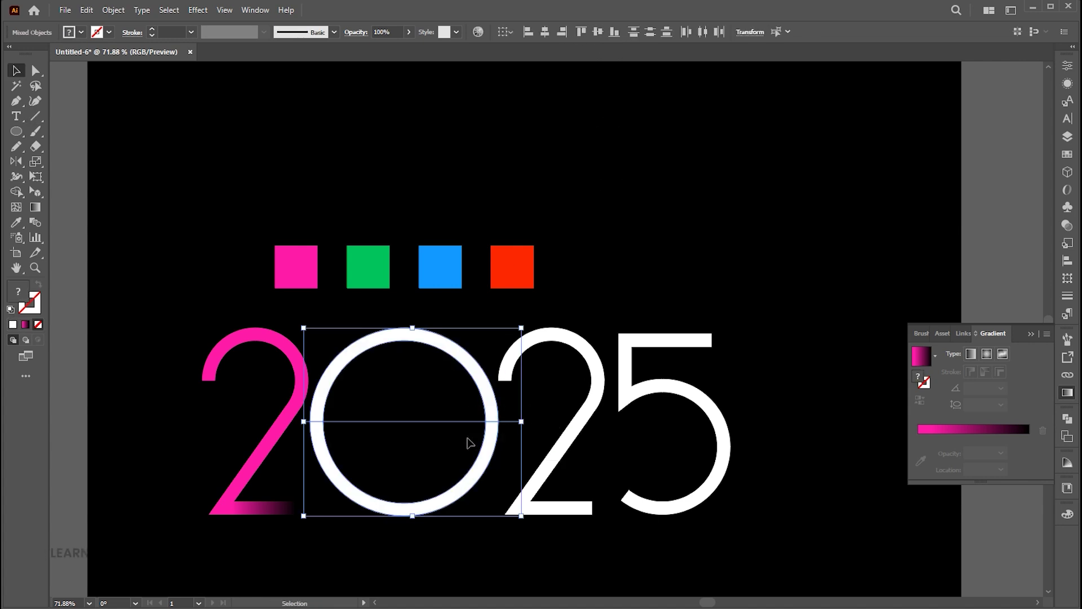
pyautogui.click(1067, 419)
pyautogui.click(921, 479)
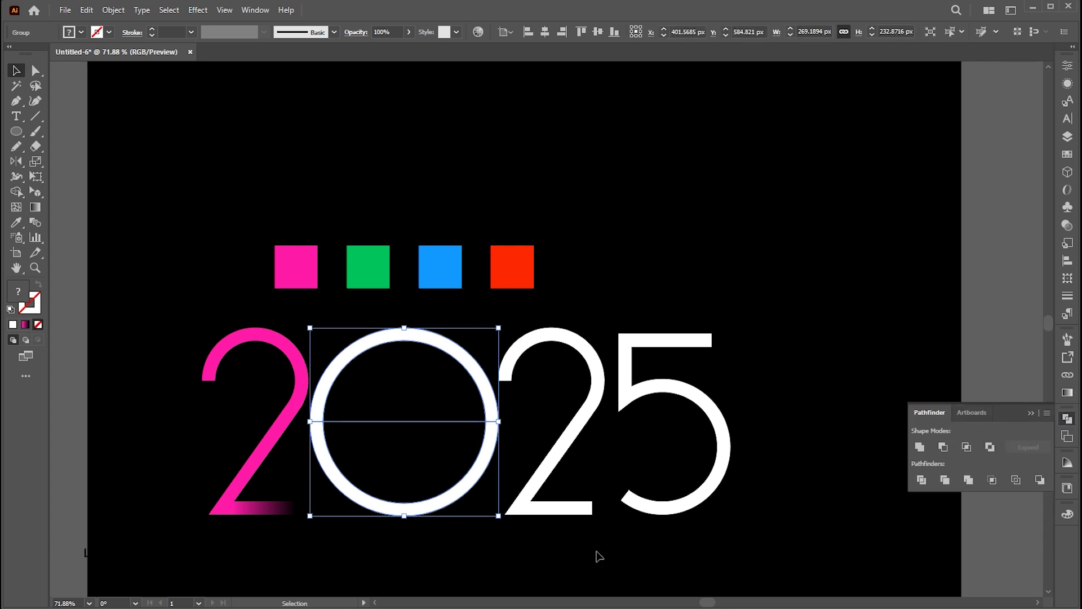
pyautogui.rightClick(477, 374)
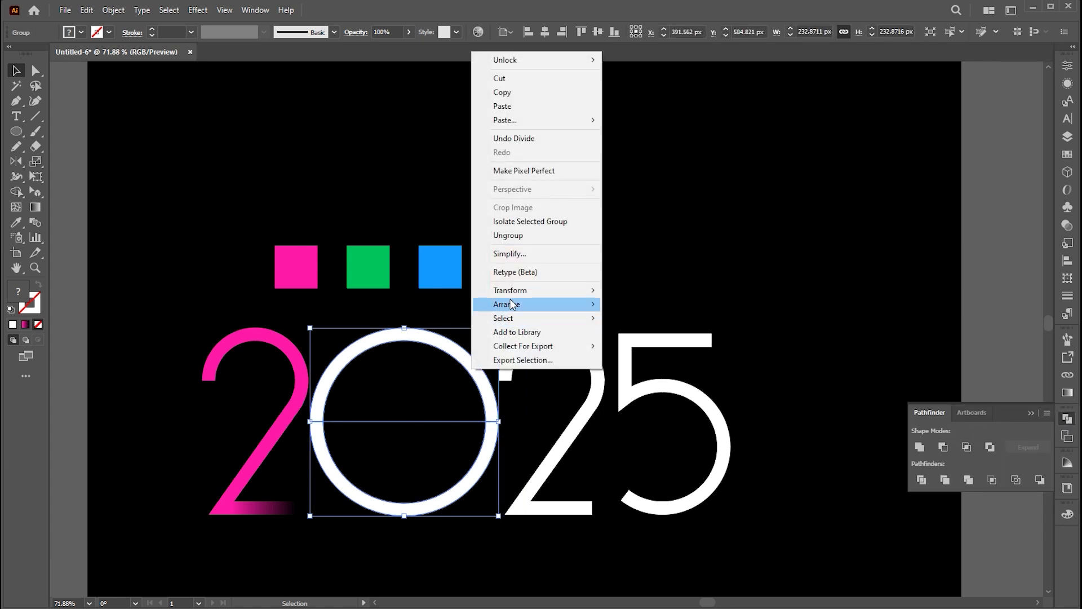
pyautogui.click(507, 235)
pyautogui.click(500, 533)
# - Delete the leftover piece inside the 0 and test the split by moving its lower half, then undo that move
pyautogui.click(403, 403)
pyautogui.press('Delete')
pyautogui.press('a')
pyautogui.moveTo(495, 458); pyautogui.dragTo(482, 508)
pyautogui.hotkey('ctrl', 'z')
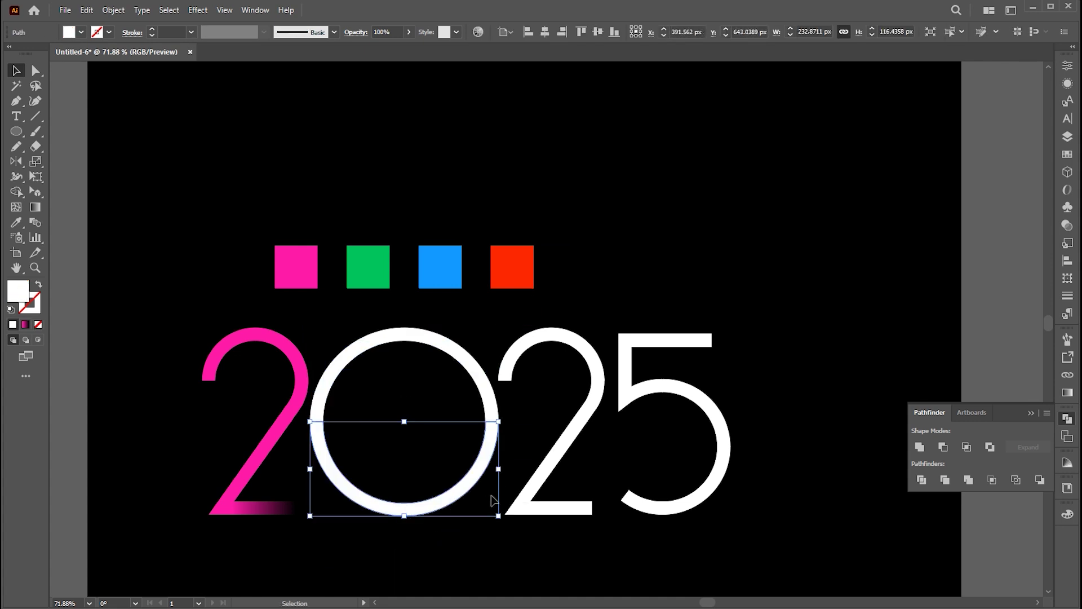
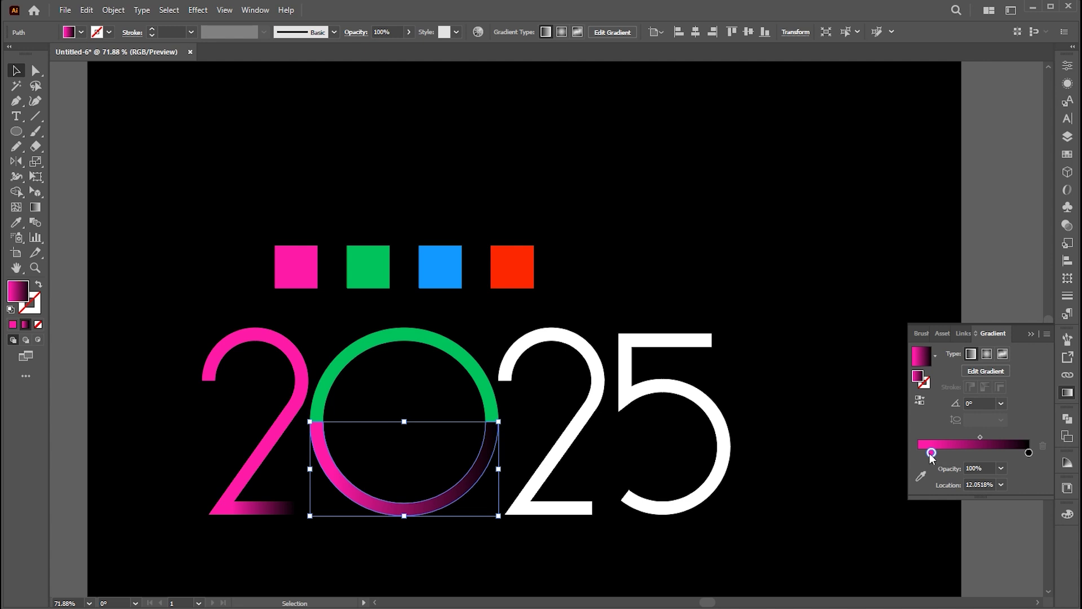
# - Change the pink stop in the gradient on the 0's lower half to the green swatch colour
pyautogui.press('i')
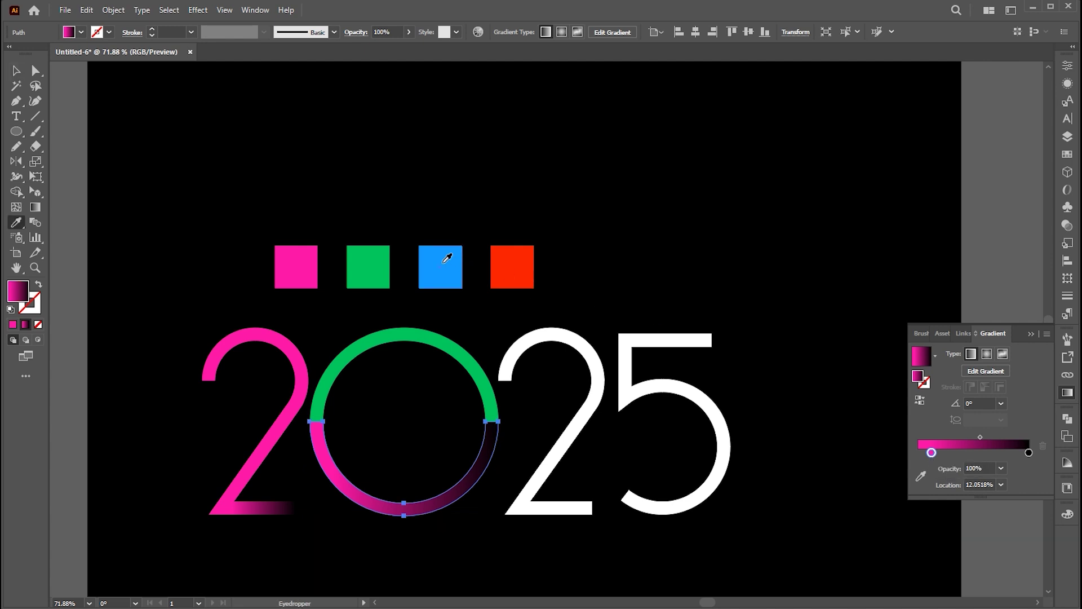
pyautogui.click(373, 261)
pyautogui.press('v')
pyautogui.click(653, 239)
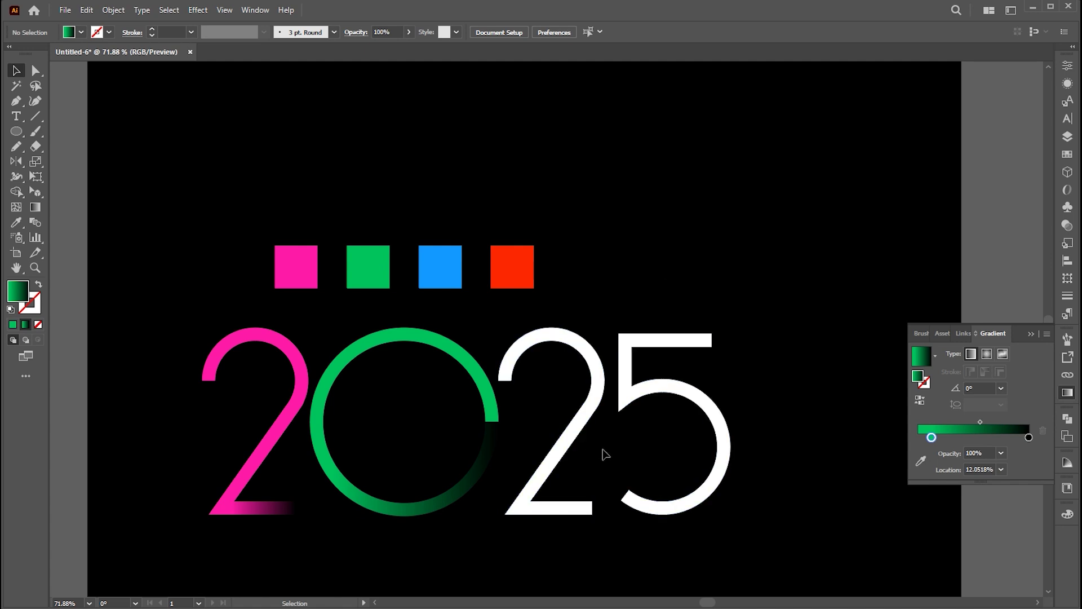
# - Replace the white second 2 with a duplicate of the finished pink 2, including its gradient base piece
pyautogui.click(578, 424)
pyautogui.press('Delete')
pyautogui.moveTo(212, 439); pyautogui.dragTo(260, 535)
pyautogui.moveTo(270, 455); pyautogui.dragTo(565, 470)
pyautogui.click(602, 326)
# - Colour the main shape of the second 2 with the blue swatch
pyautogui.click(571, 340)
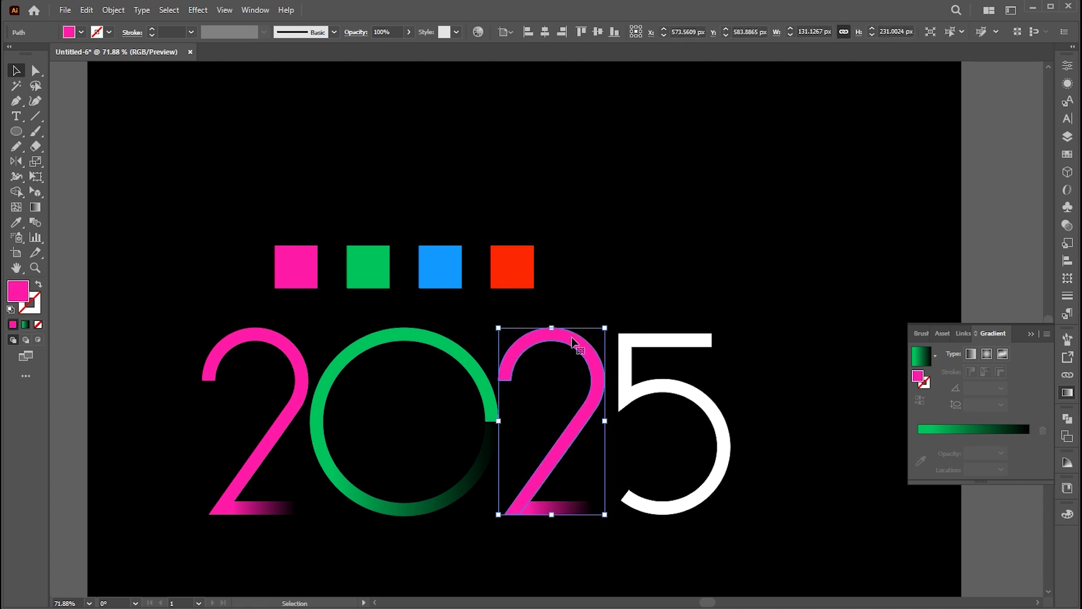
pyautogui.press('i')
pyautogui.click(444, 269)
pyautogui.press('v')
pyautogui.click(581, 273)
# - Change the pink gradient stop on the second 2's base piece to the blue swatch colour
pyautogui.click(562, 519)
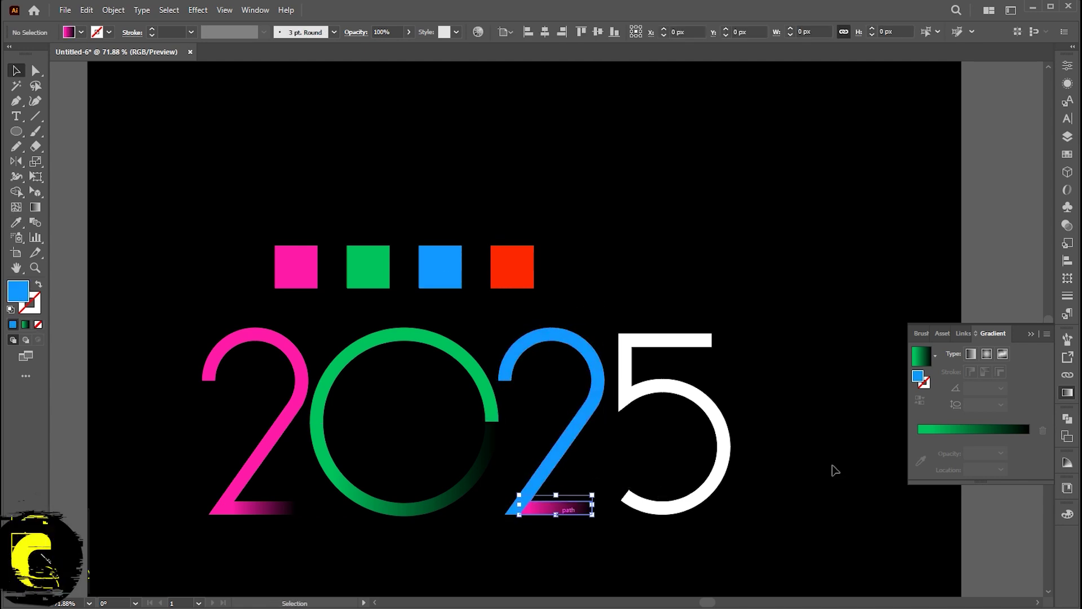
pyautogui.click(931, 452)
pyautogui.press('i')
pyautogui.click(462, 265)
pyautogui.press('v')
pyautogui.click(615, 327)
# - Draw a short horizontal line across the right side of the 5's bowl, extending past both edges of the stroke
pyautogui.click(689, 398)
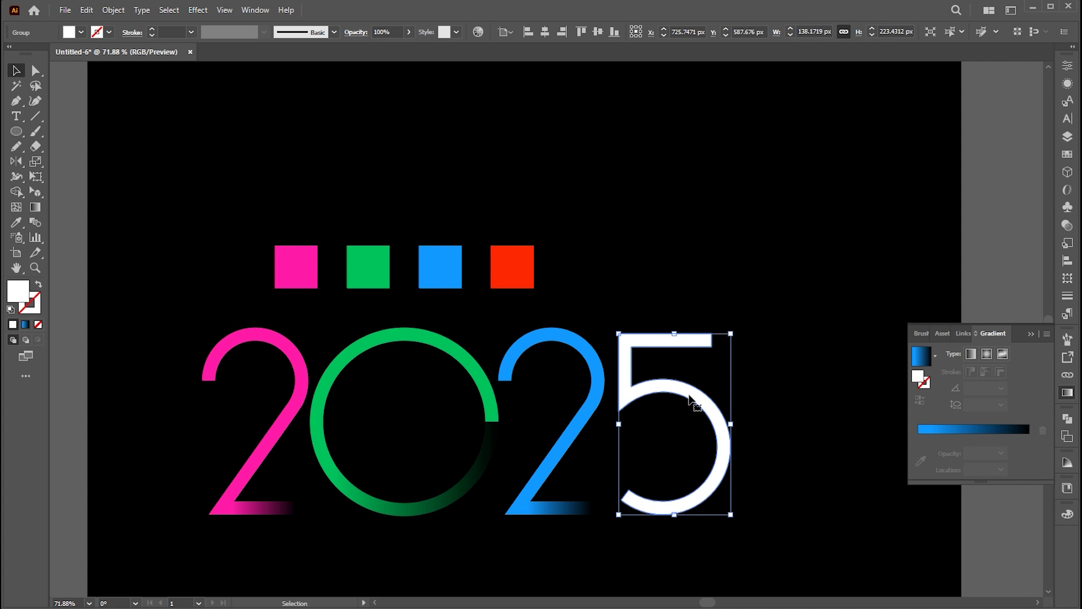
pyautogui.click(37, 115)
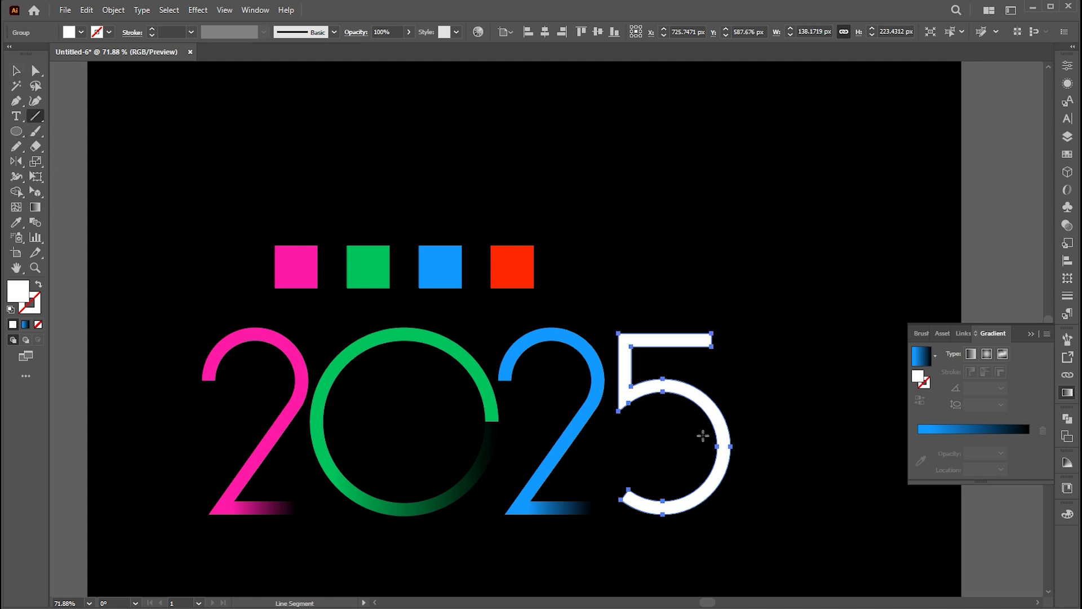
pyautogui.moveTo(702, 449); pyautogui.dragTo(748, 449)
pyautogui.press('v')
# - Divide the 5 along the short line with Pathfinder and ungroup the resulting pieces
pyautogui.moveTo(772, 398)
pyautogui.mouseDown()
pyautogui.moveTo(701, 477)
pyautogui.moveTo(708, 484)
pyautogui.mouseUp()
pyautogui.click(1065, 427)
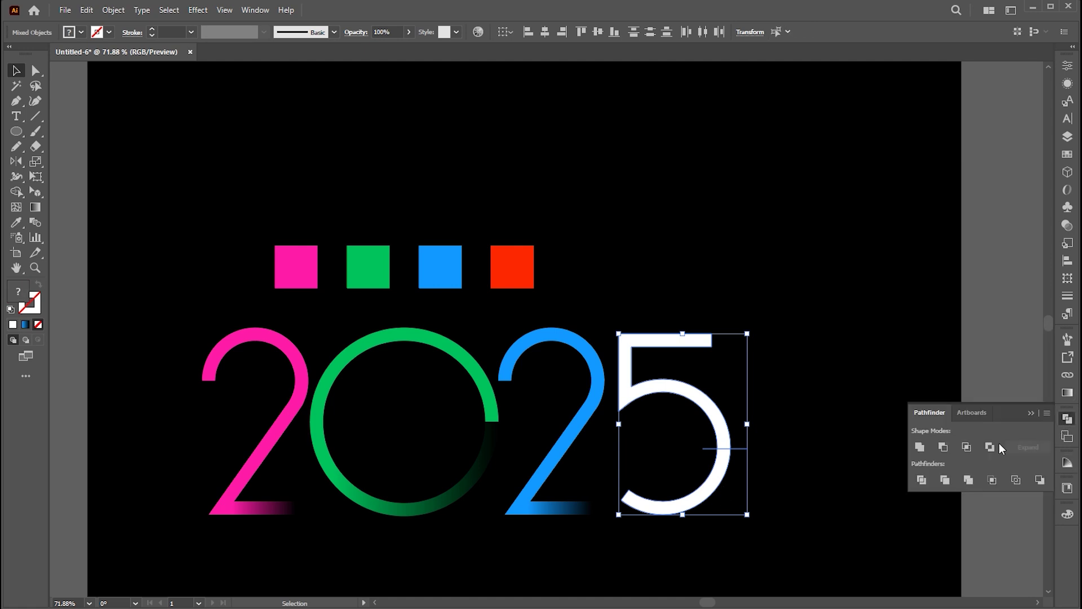
pyautogui.click(920, 480)
pyautogui.rightClick(693, 397)
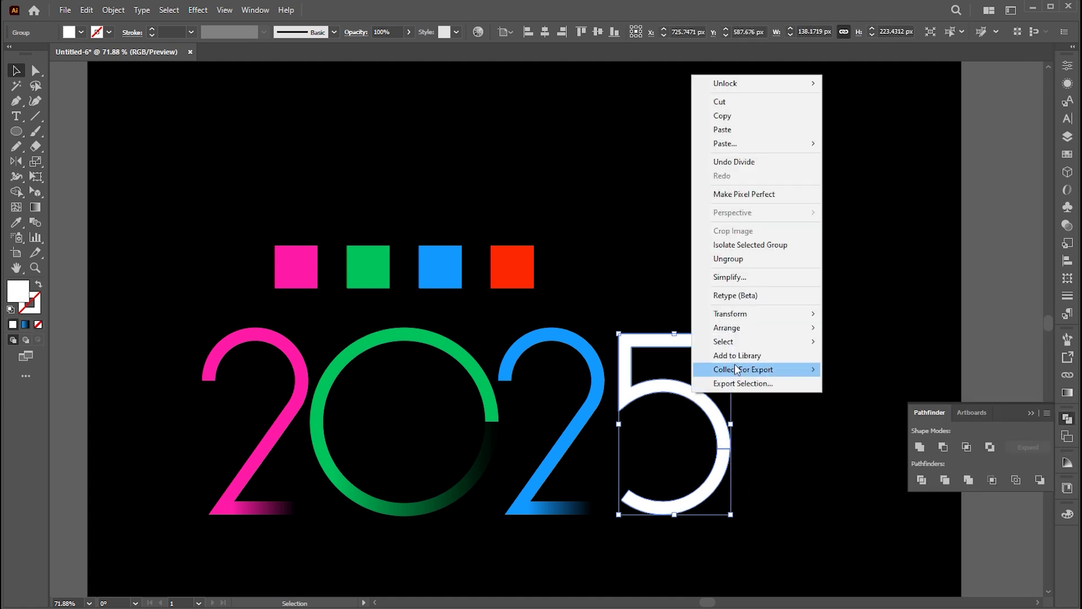
pyautogui.click(840, 406)
# - Colour the upper piece of the 5 with the red swatch
pyautogui.click(720, 411)
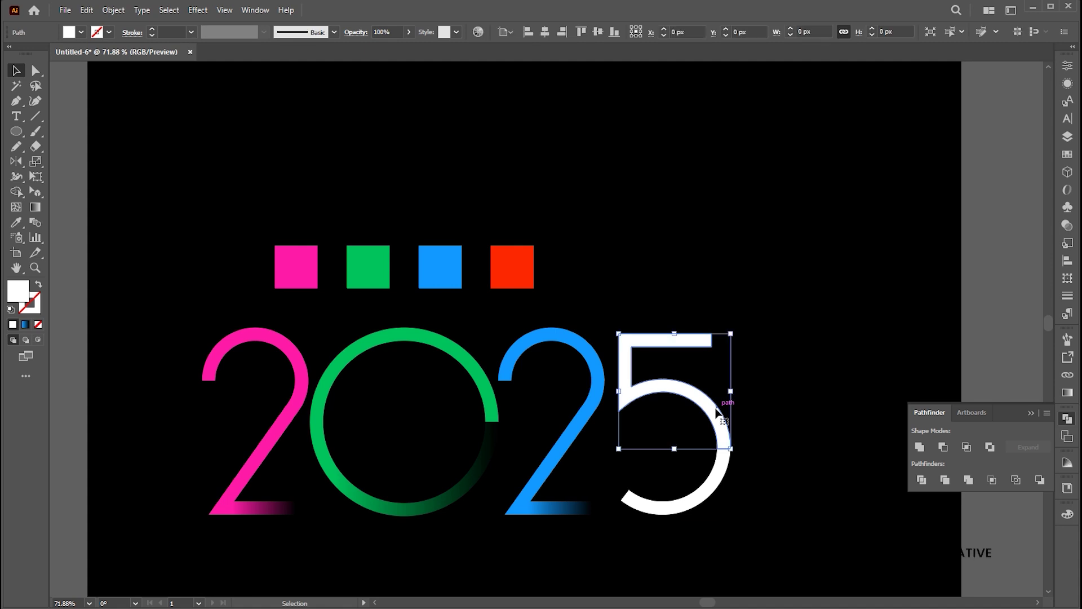
pyautogui.press('i')
pyautogui.click(513, 266)
pyautogui.press('v')
pyautogui.click(775, 520)
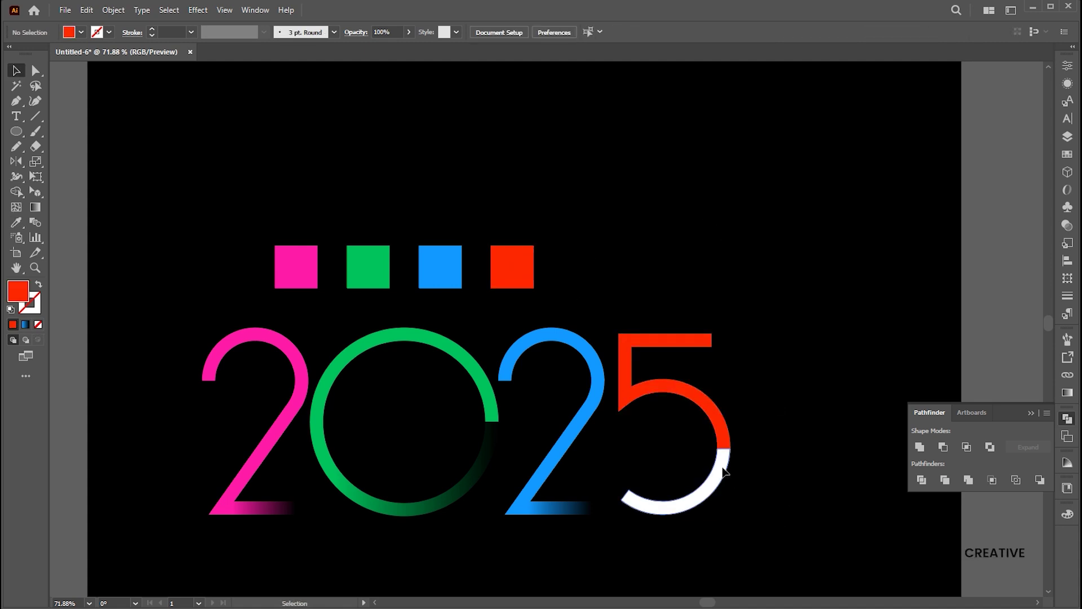
# - Apply the linear gradient to the 5's lower curve and change its blue stop to the red swatch colour
pyautogui.click(707, 488)
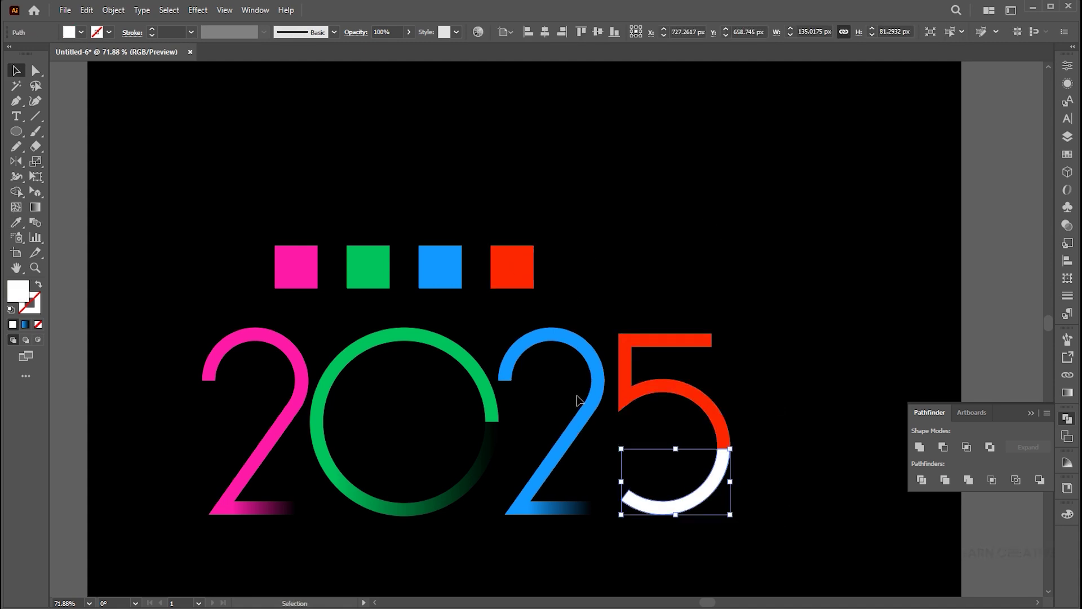
pyautogui.click(1066, 395)
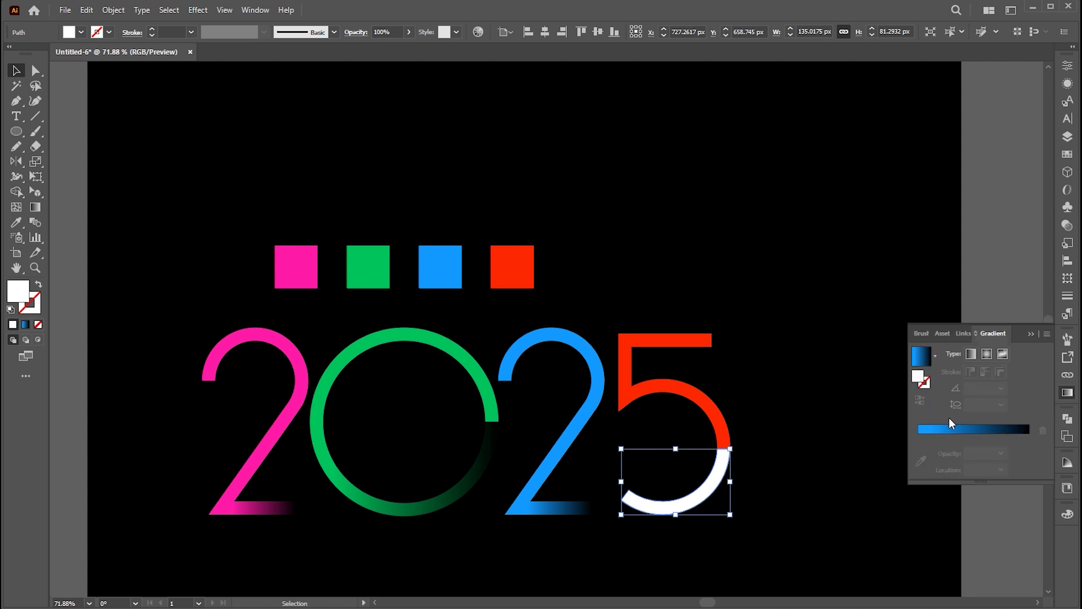
pyautogui.click(923, 360)
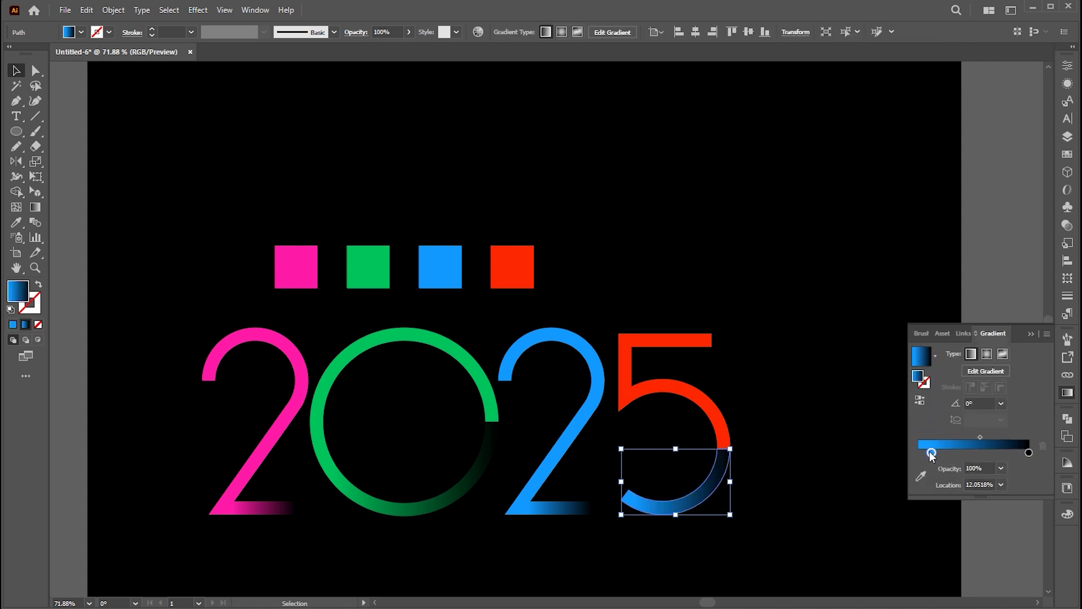
pyautogui.press('i')
pyautogui.keyDown('shift'); pyautogui.click(515, 269); pyautogui.keyUp('shift')
pyautogui.press('g')
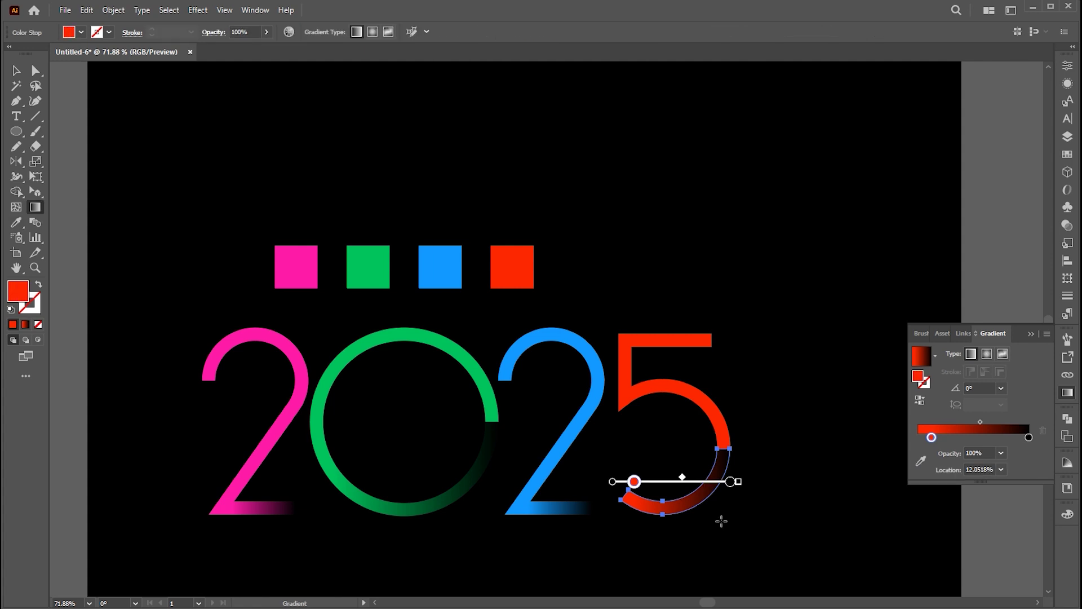
pyautogui.moveTo(721, 521); pyautogui.dragTo(658, 522)
pyautogui.hotkey('ctrl', 'z')
# - Reverse the gradient on the 5's lower curve so it fades to black toward the open end
pyautogui.click(919, 400)
pyautogui.press('v')
pyautogui.click(779, 524)
# - Shift the midpoint of the lower curve's gradient toward the red stop, to 87%
pyautogui.click(704, 494)
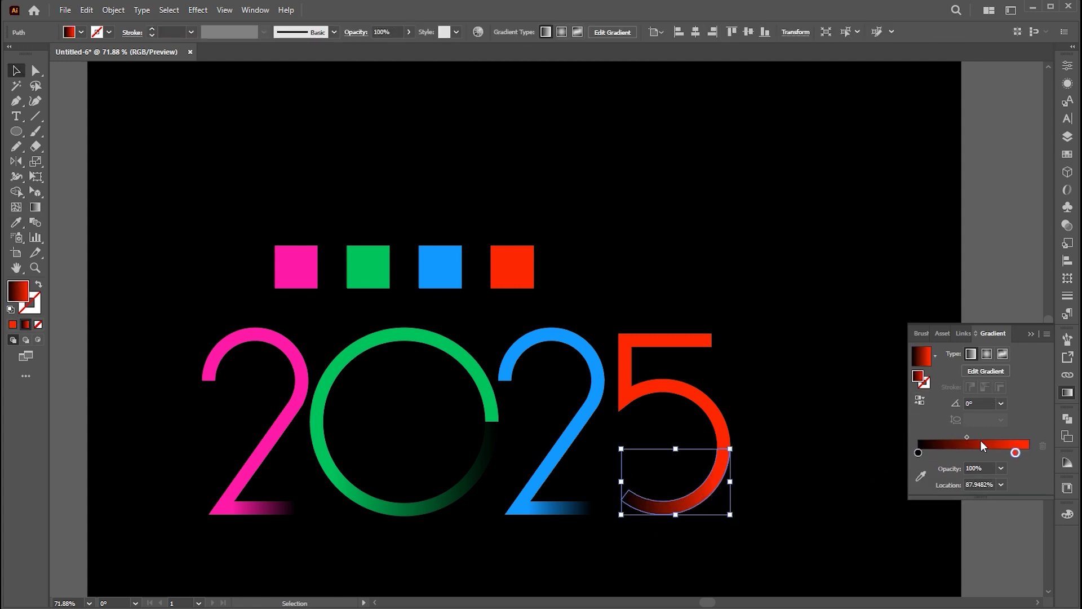
pyautogui.moveTo(971, 436); pyautogui.dragTo(973, 437)
pyautogui.hotkey('ctrl', 'z')
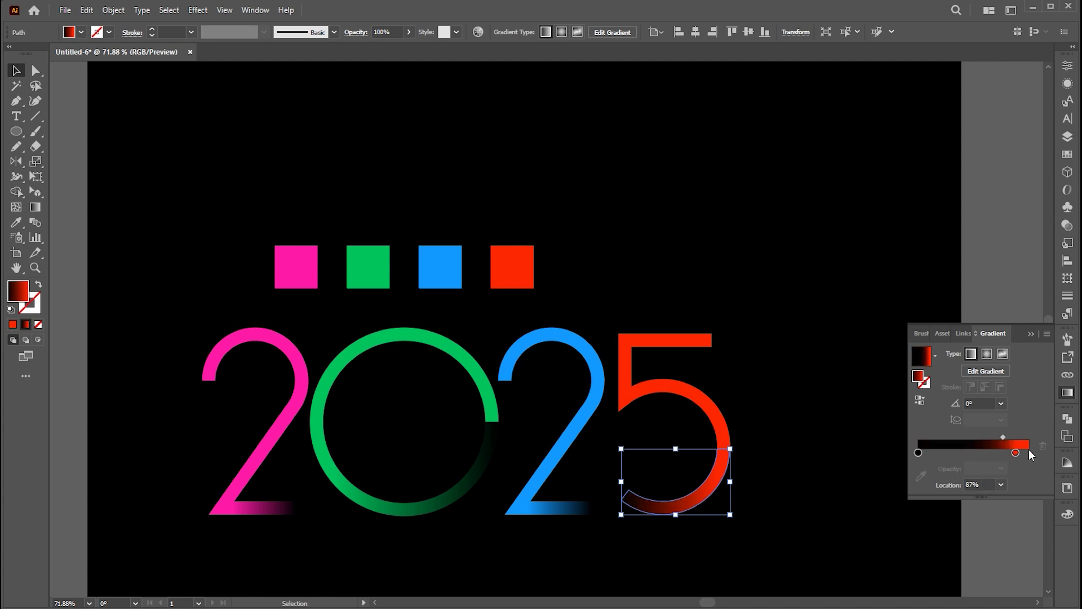
pyautogui.click(788, 490)
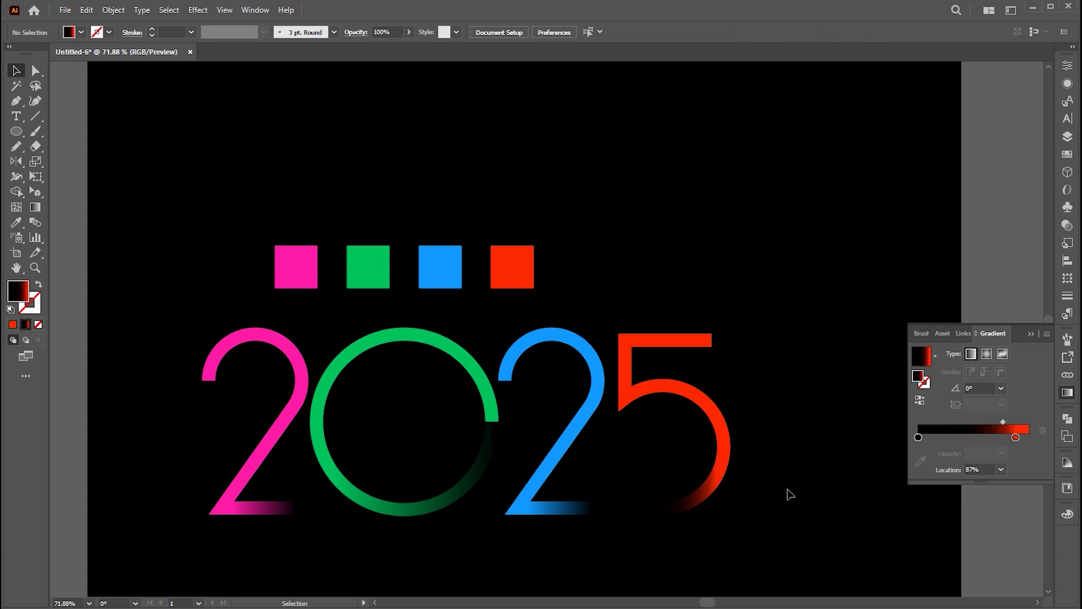
# - Move the four colour swatches off the artboard, above its upper edge
pyautogui.moveTo(694, 356); pyautogui.dragTo(540, 356)
pyautogui.moveTo(508, 303); pyautogui.dragTo(681, 132)
pyautogui.moveTo(752, 301); pyautogui.dragTo(739, 283)
pyautogui.hotkey('ctrl', '0')
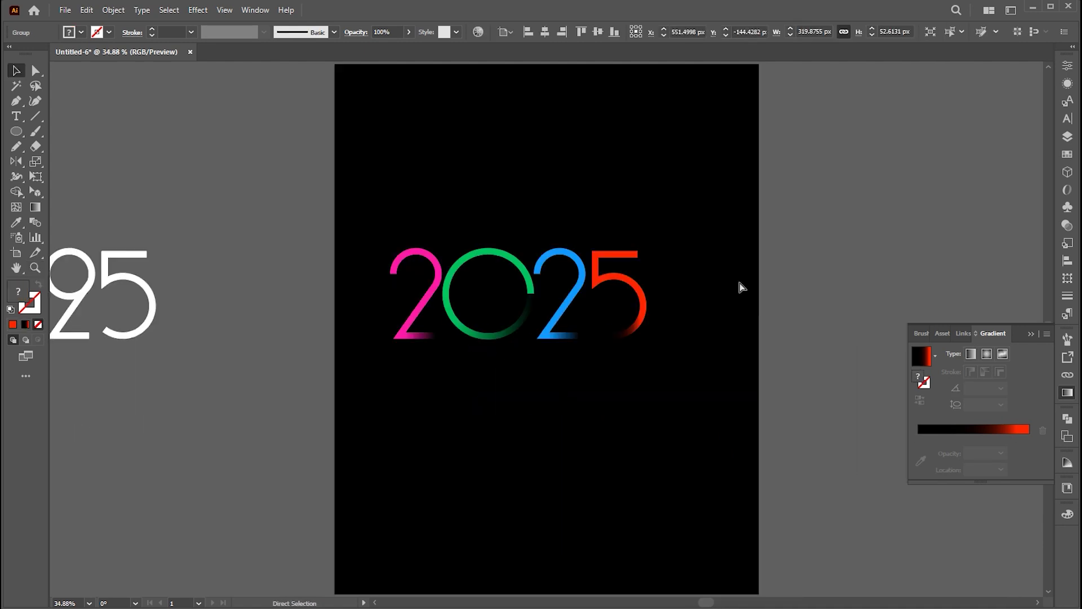
# - Group all the 2025 pieces and centre the group horizontally and vertically on the artboard
pyautogui.moveTo(736, 181); pyautogui.dragTo(316, 426)
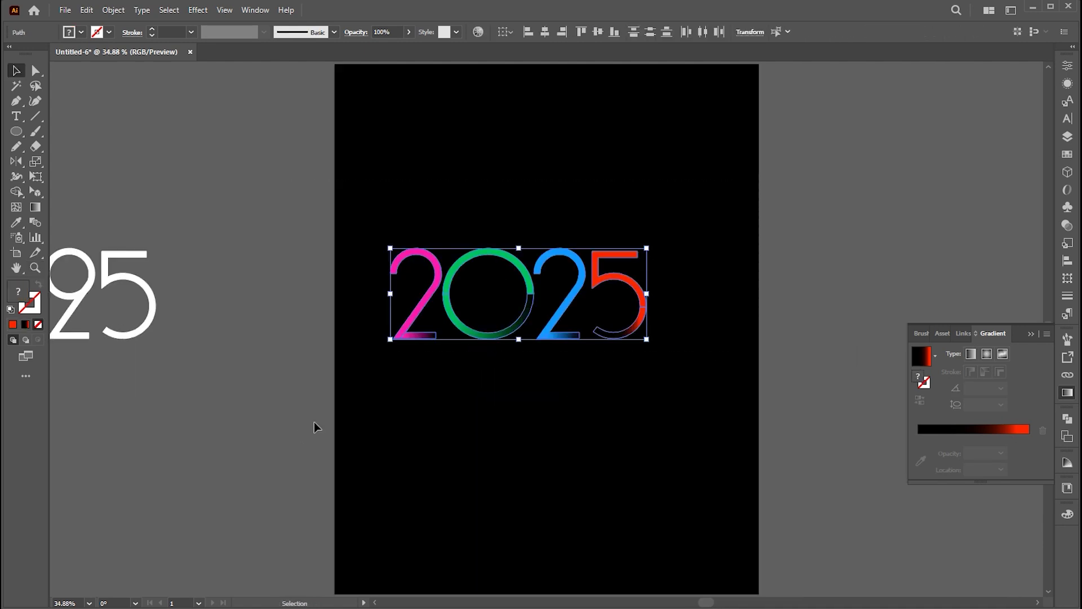
pyautogui.rightClick(509, 265)
pyautogui.click(552, 415)
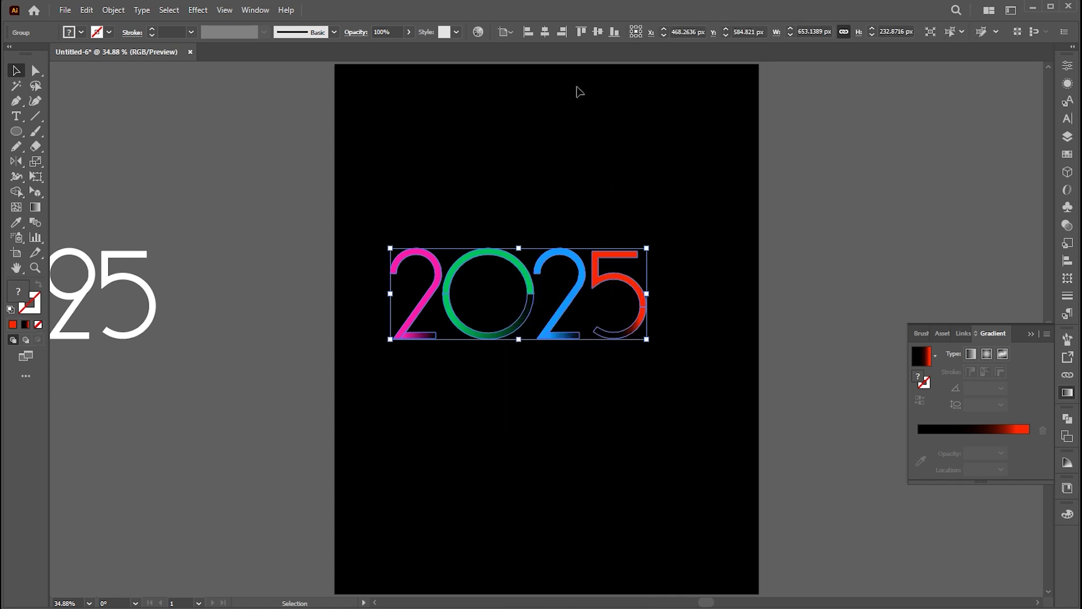
pyautogui.click(544, 32)
pyautogui.click(598, 32)
pyautogui.click(734, 321)
# - Copy the first 2's pink main shape from inside the group and paste it in front, outside the group
pyautogui.press('z')
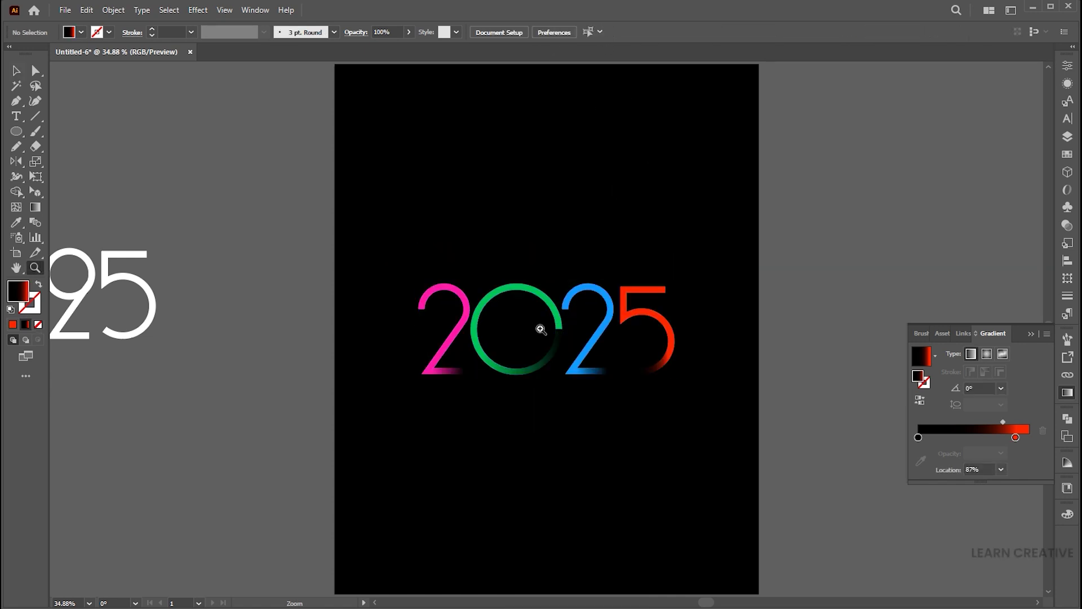
pyautogui.click(541, 330)
pyautogui.press('v')
pyautogui.doubleClick(436, 330)
pyautogui.click(436, 328)
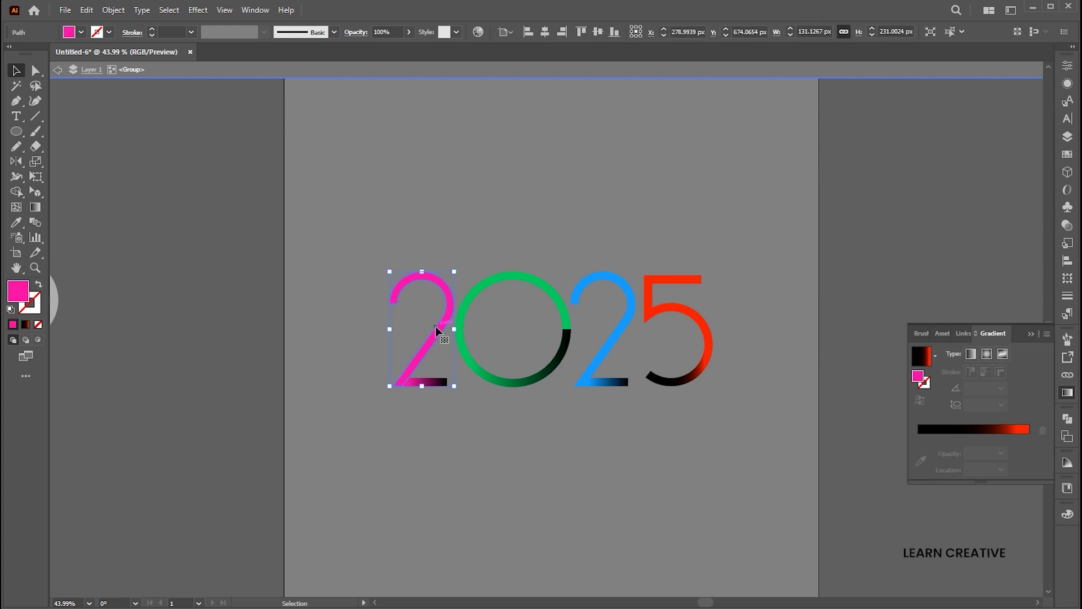
pyautogui.click(86, 9)
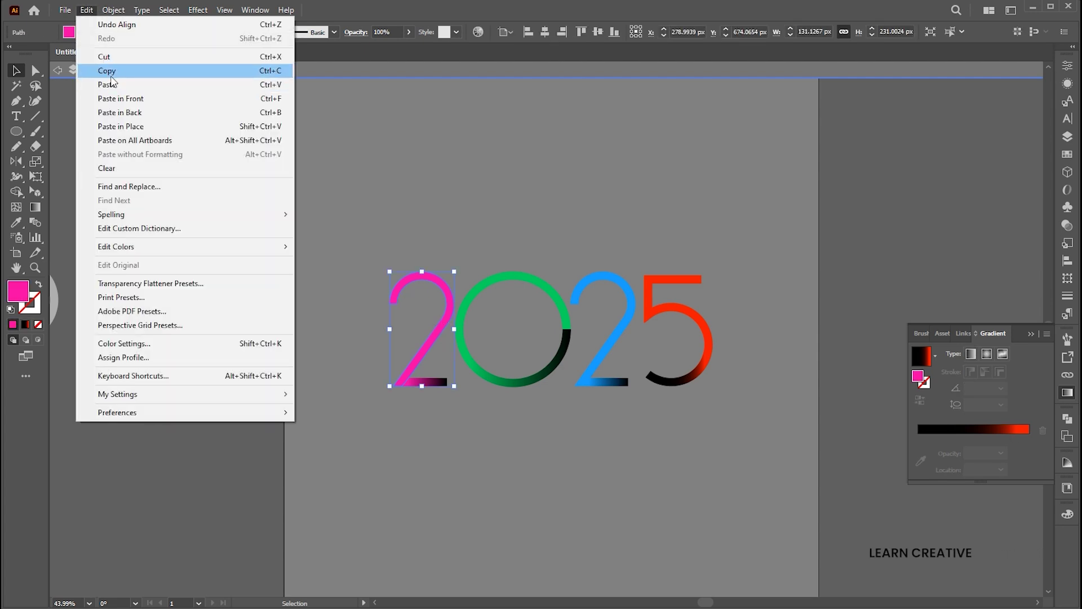
pyautogui.click(107, 72)
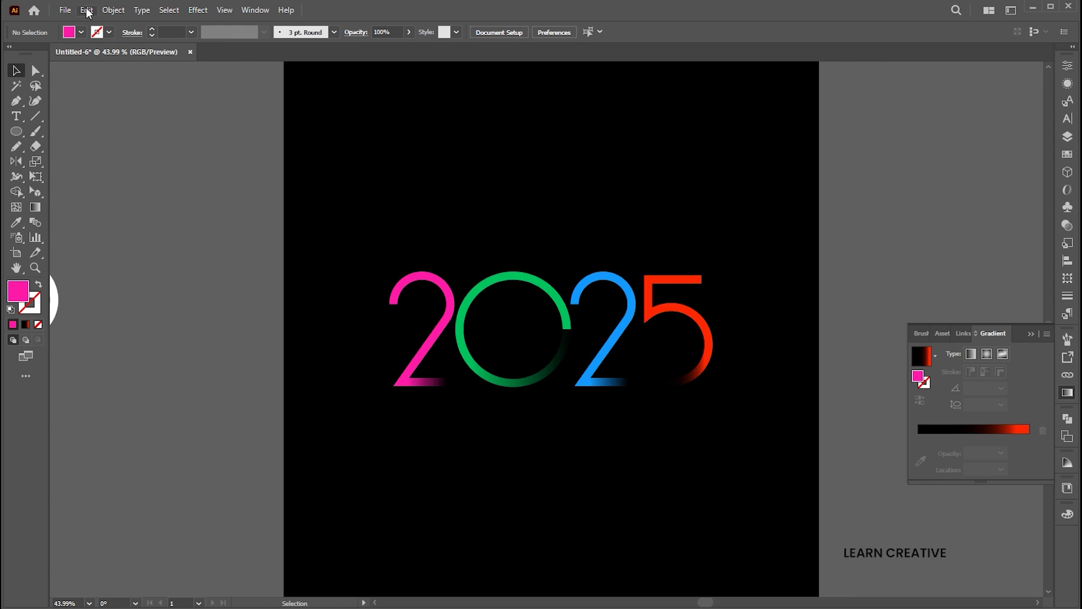
pyautogui.click(86, 9)
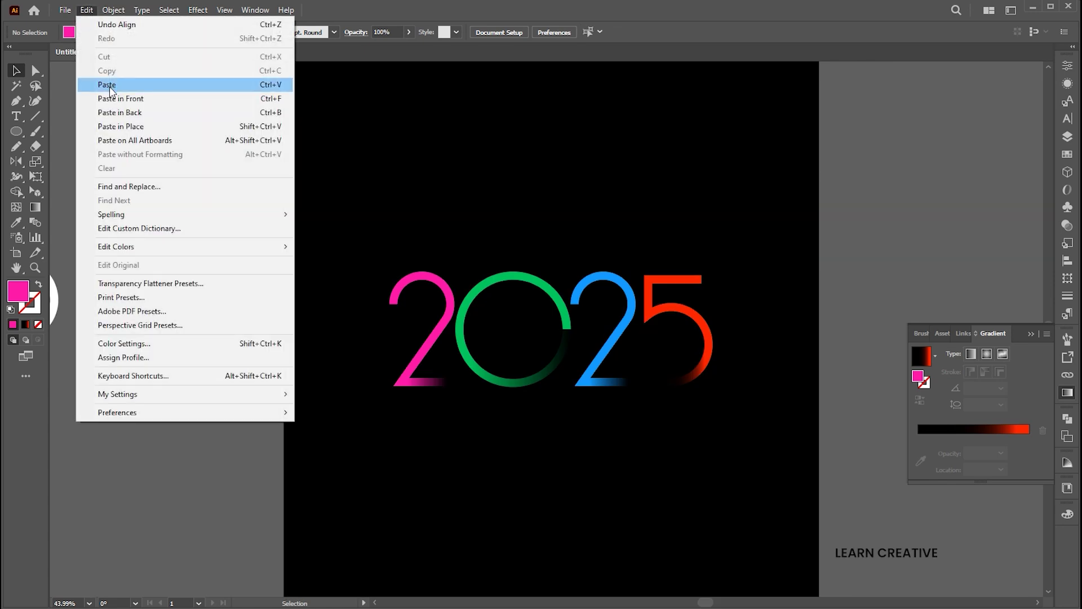
pyautogui.click(158, 99)
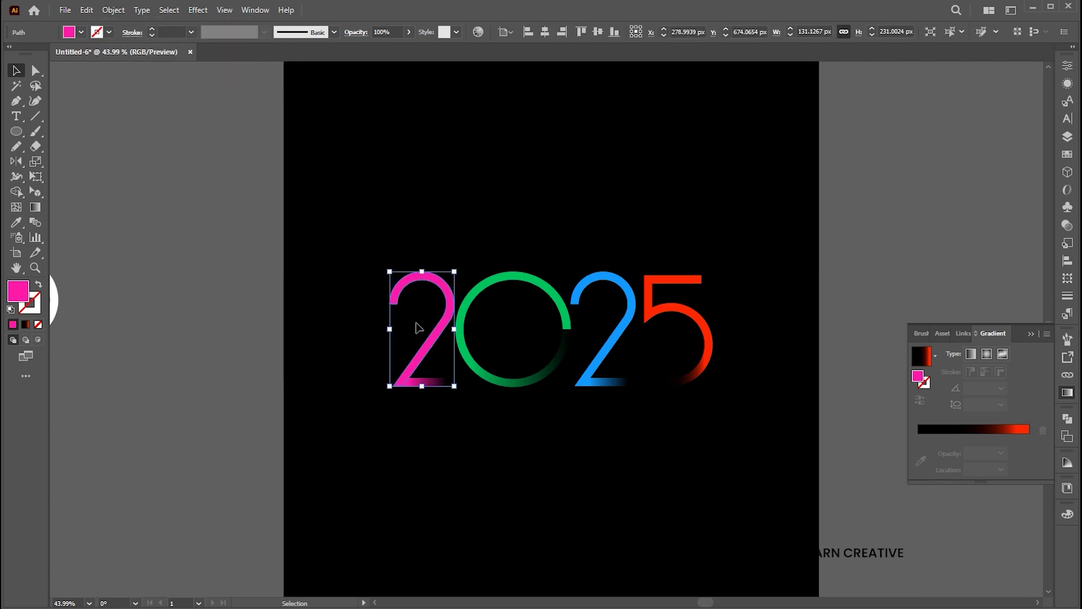
# - Move the pasted pink 2 shape beside the original and erase its curved upper part, leaving only the diagonal stroke
pyautogui.moveTo(442, 340); pyautogui.dragTo(351, 338)
pyautogui.click(39, 144)
pyautogui.moveTo(257, 223); pyautogui.dragTo(422, 316)
pyautogui.press('v')
# - Position the diagonal bar close to the first 2 and lengthen its lower end, making it about 162 x 216 px overall
pyautogui.moveTo(361, 327); pyautogui.dragTo(413, 337)
pyautogui.press('a')
pyautogui.moveTo(385, 399)
pyautogui.mouseDown()
pyautogui.moveTo(373, 386)
pyautogui.moveTo(345, 428)
pyautogui.mouseUp()
pyautogui.press('v')
pyautogui.click(425, 441)
# - Give the diagonal bar the pink gradient from the first 2's base and place three copies: above the 0, above the 5 and below the second 2
pyautogui.click(373, 379)
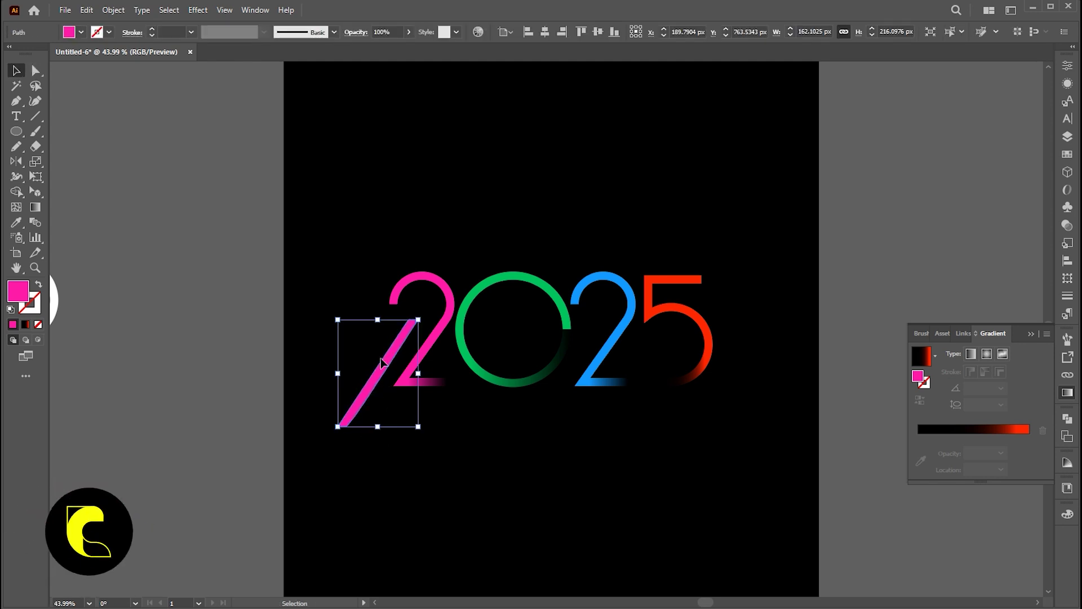
pyautogui.click(18, 227)
pyautogui.click(423, 381)
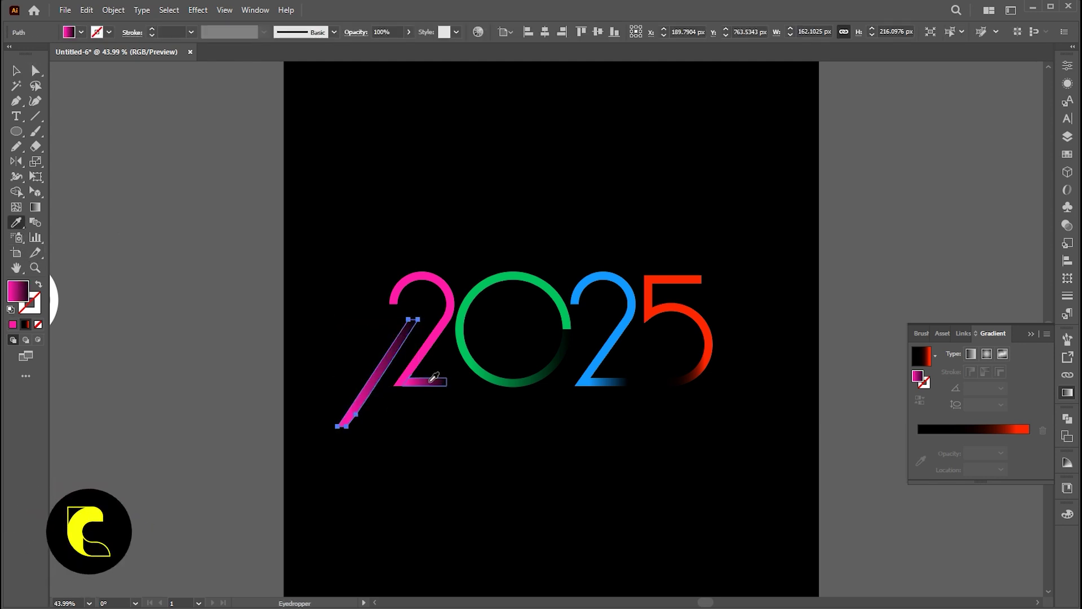
pyautogui.press('v')
pyautogui.click(534, 431)
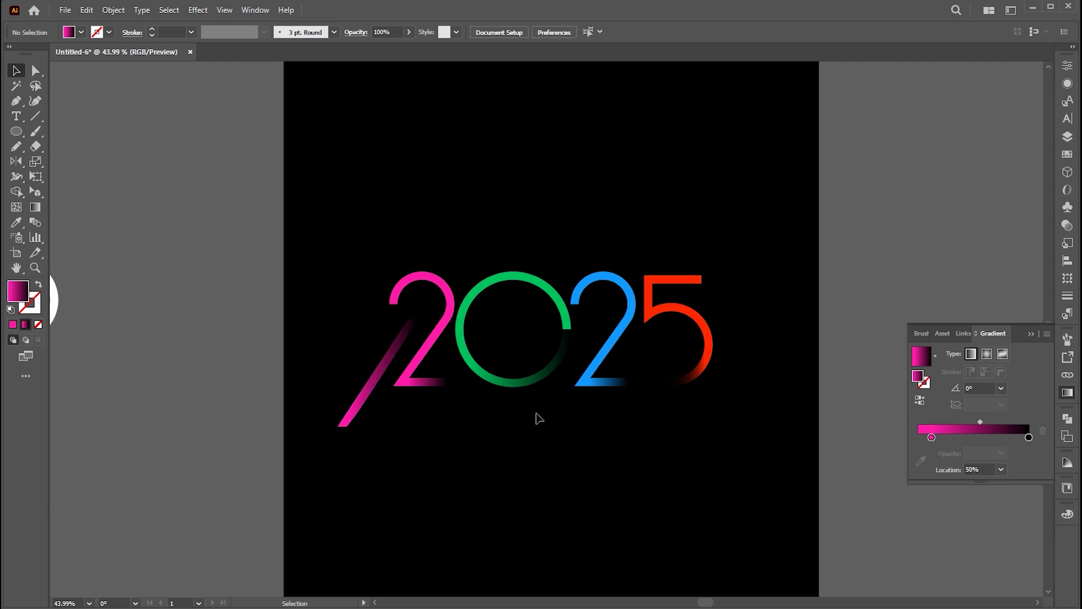
pyautogui.moveTo(374, 379)
pyautogui.mouseDown()
pyautogui.moveTo(512, 225)
pyautogui.moveTo(496, 230)
pyautogui.moveTo(753, 237)
pyautogui.moveTo(638, 422)
pyautogui.mouseUp()
pyautogui.click(490, 230)
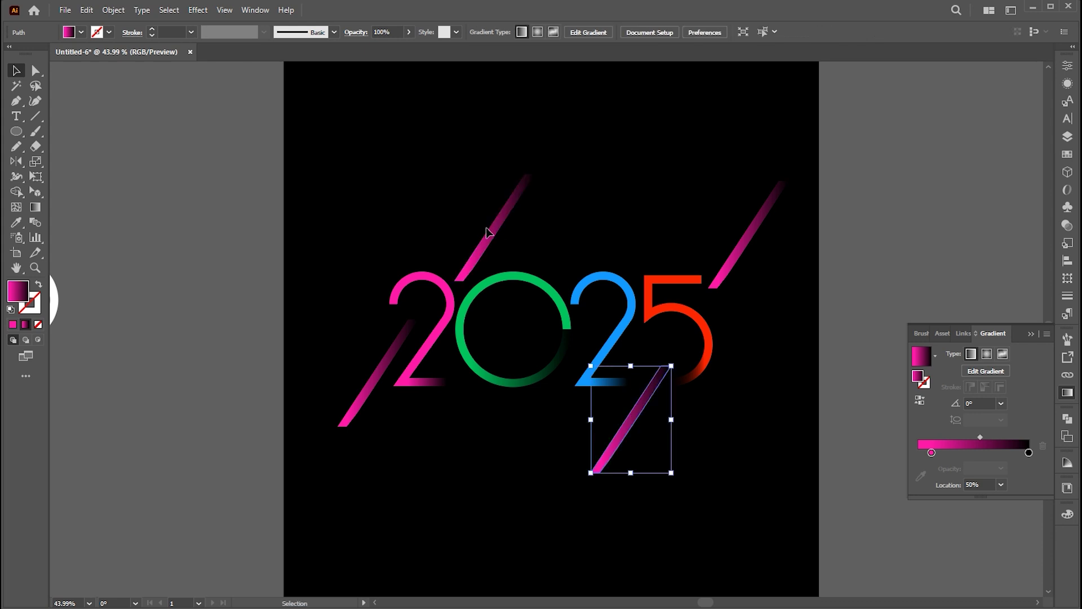
pyautogui.press('i')
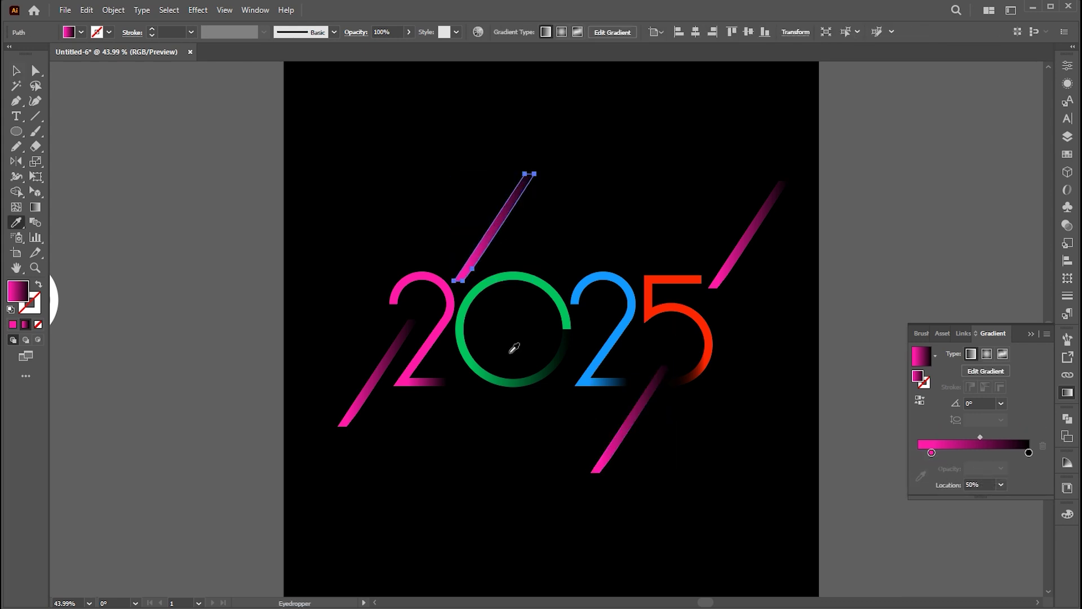
pyautogui.click(532, 275)
pyautogui.press('v')
pyautogui.click(646, 447)
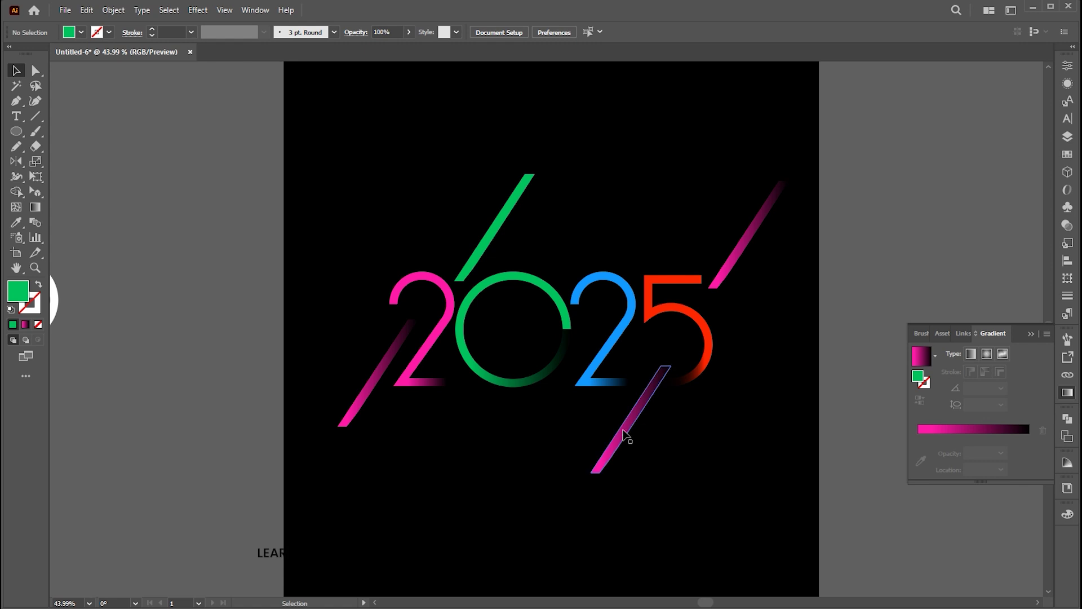
pyautogui.hotkey('ctrl', 'z')
# - Change the pink gradient stop of the bar above the 0 to the 0's green
pyautogui.click(931, 452)
pyautogui.press('i')
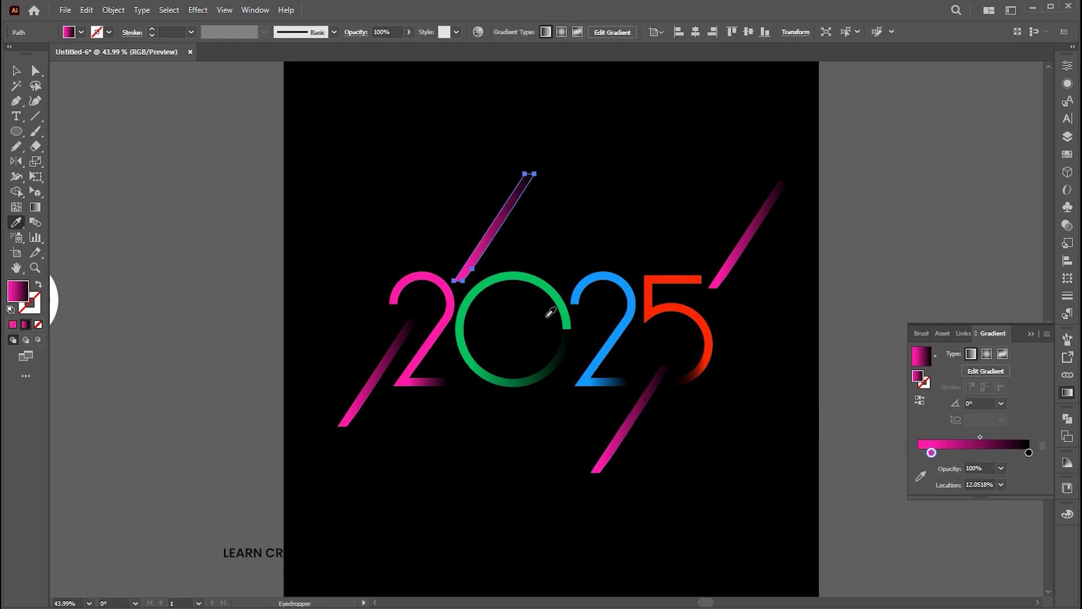
pyautogui.click(548, 276)
pyautogui.press('v')
pyautogui.click(637, 235)
# - Change the pink gradient stop of the bar above the 5 to the 5's red
pyautogui.click(735, 266)
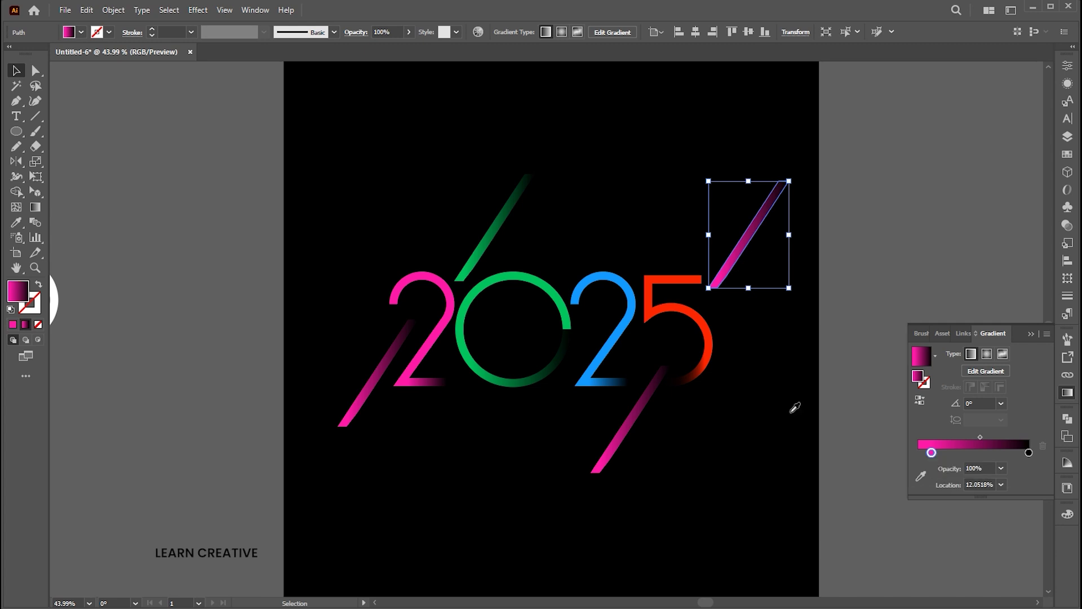
pyautogui.click(931, 453)
pyautogui.press('i')
pyautogui.click(697, 282)
pyautogui.press('v')
pyautogui.click(665, 389)
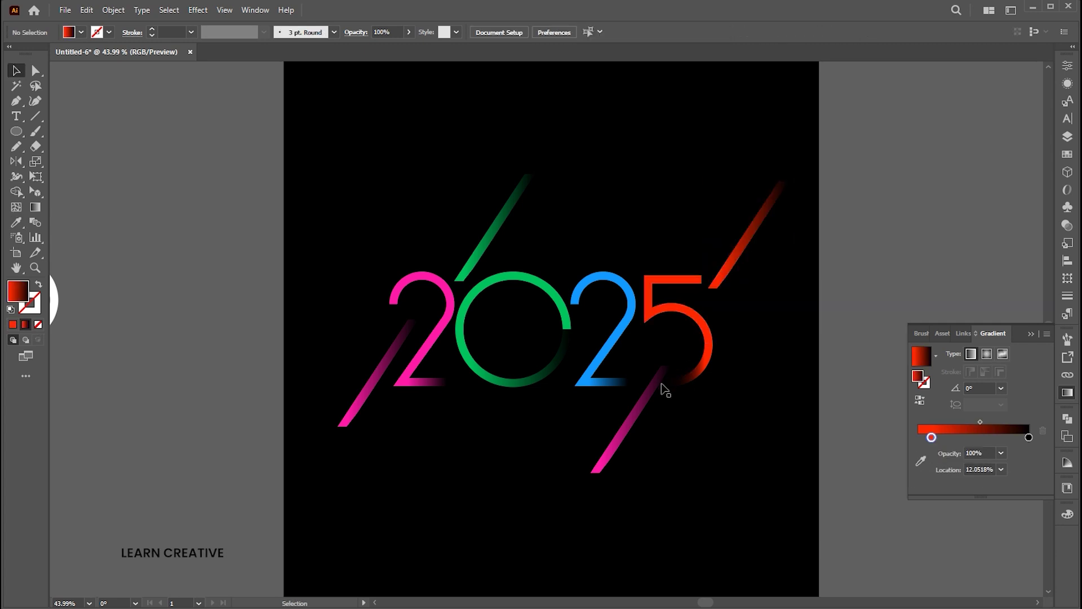
# - Change the pink gradient stop of the bar below the second 2 to that numeral's blue
pyautogui.click(651, 386)
pyautogui.click(931, 452)
pyautogui.press('i')
pyautogui.click(627, 288)
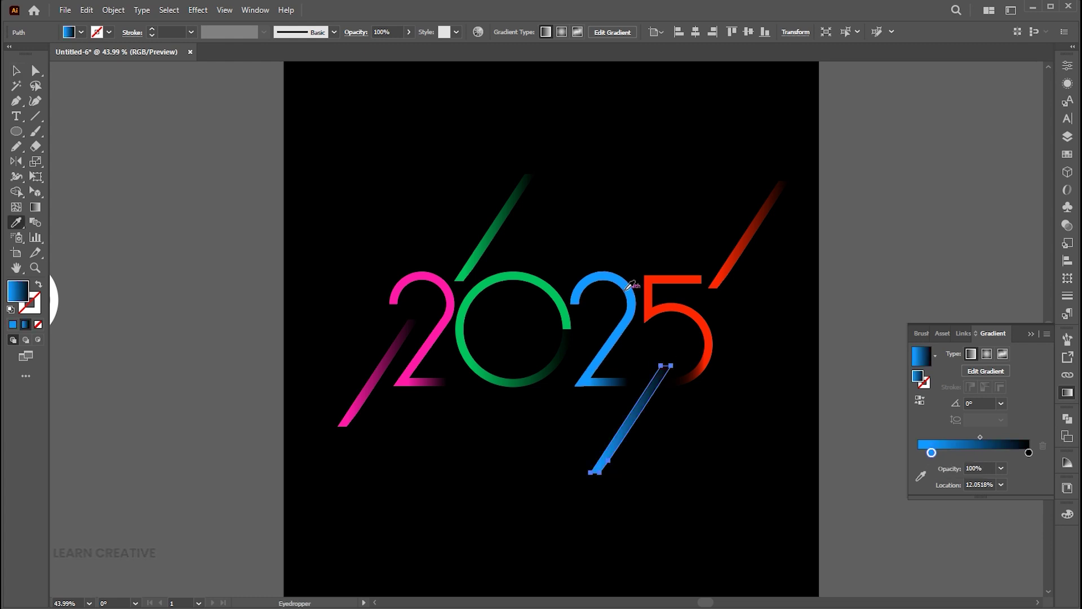
# - Add the text "happy new year" in white (#FFFFFF) near the top of the artboard, above the numerals
pyautogui.press('v')
pyautogui.click(621, 203)
pyautogui.moveTo(715, 379); pyautogui.dragTo(703, 378)
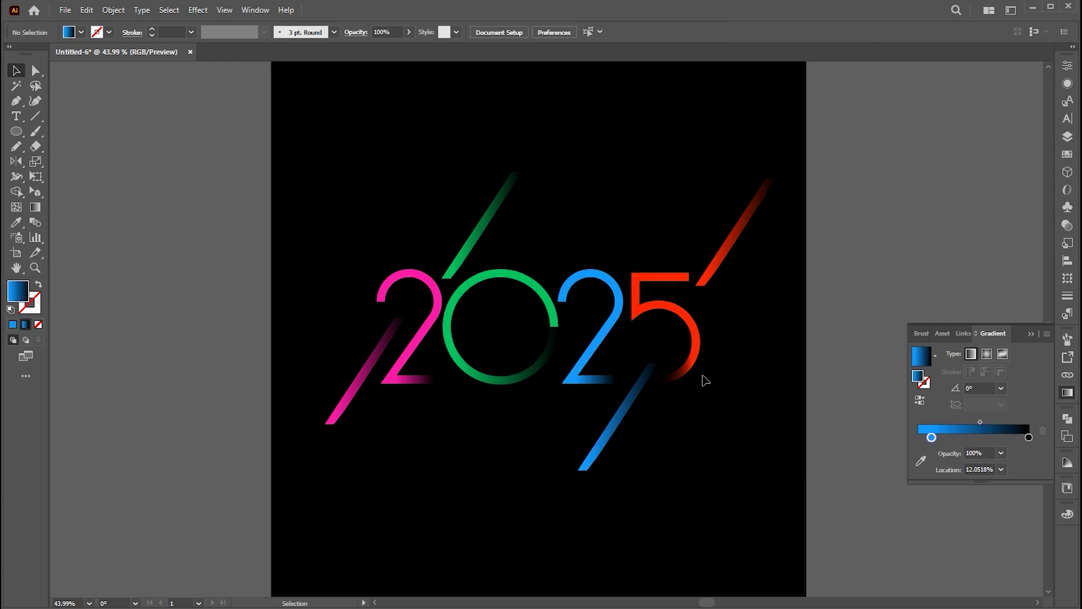
pyautogui.press('t')
pyautogui.click(414, 118)
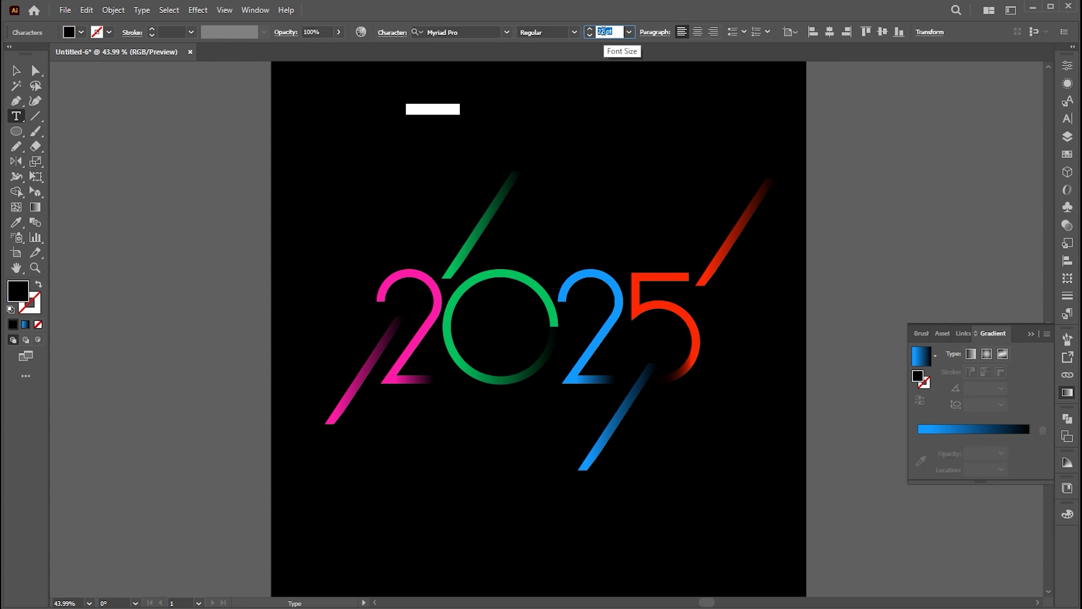
pyautogui.doubleClick(18, 291)
pyautogui.write('ffffff')
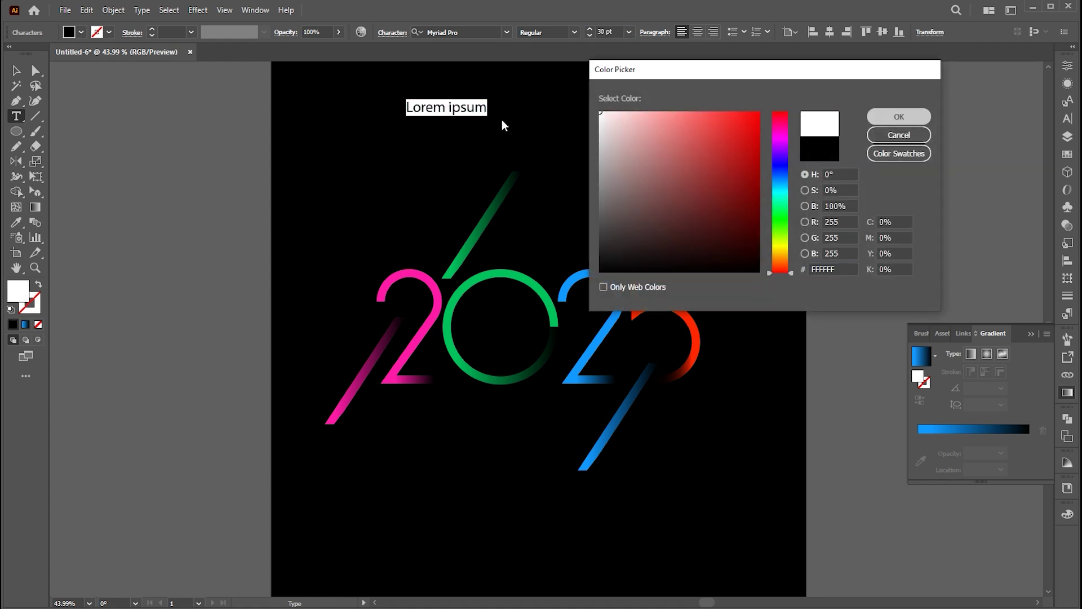
pyautogui.press('Return')
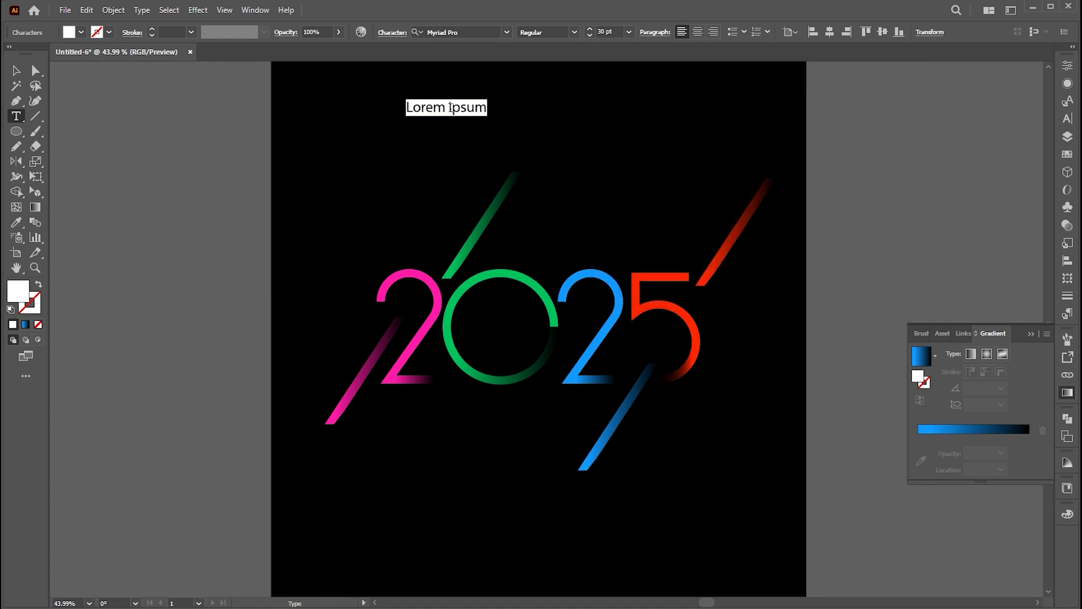
pyautogui.write('happy new year')
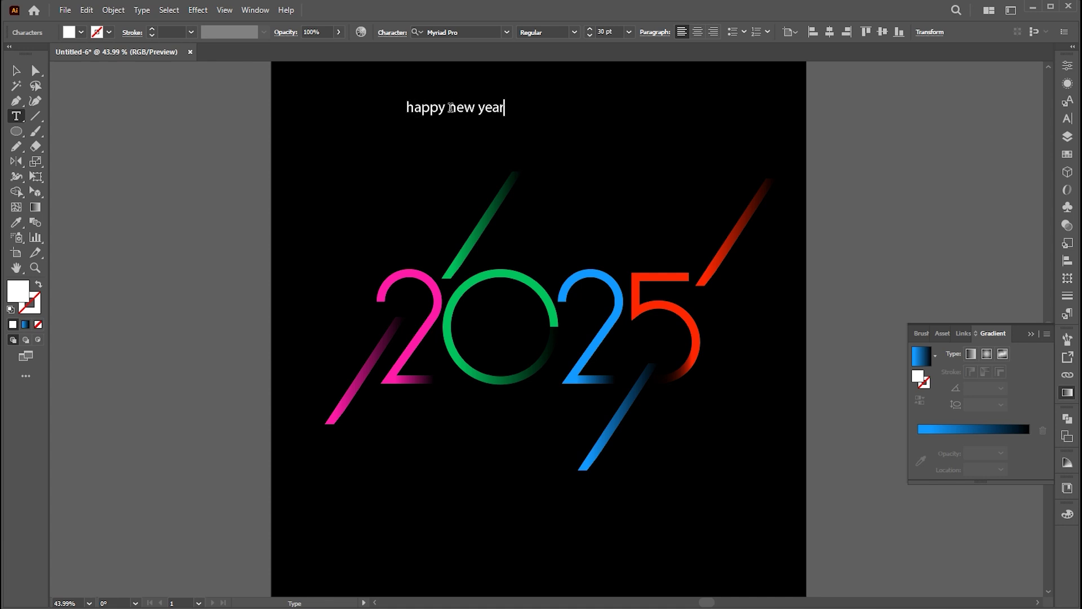
# - Convert the greeting text to uppercase and set its font to Montserrat Regular
pyautogui.click(15, 71)
pyautogui.click(142, 10)
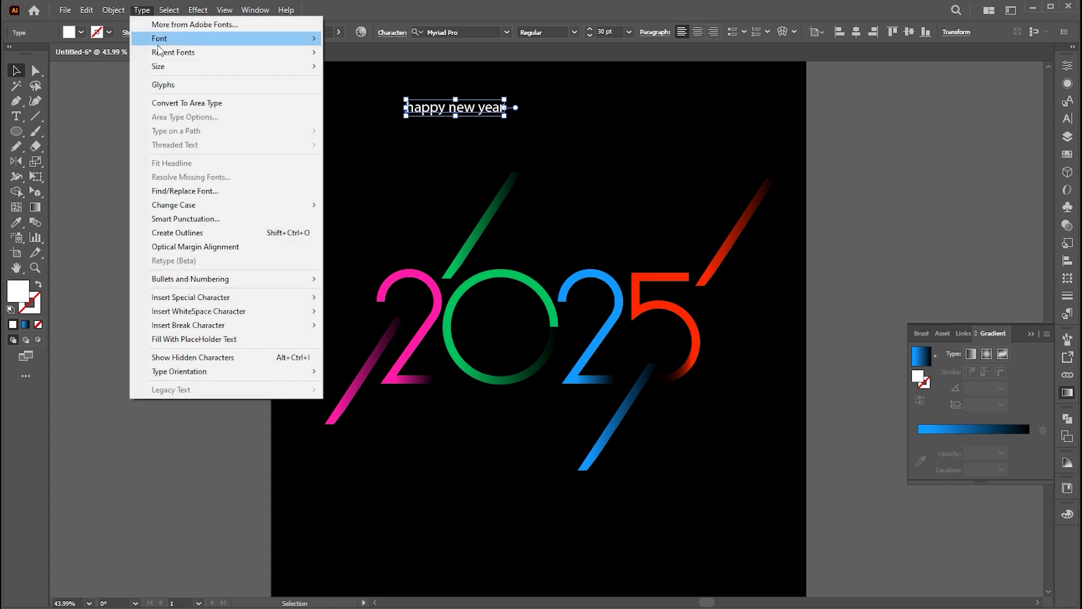
pyautogui.moveTo(203, 206)
pyautogui.click(408, 206)
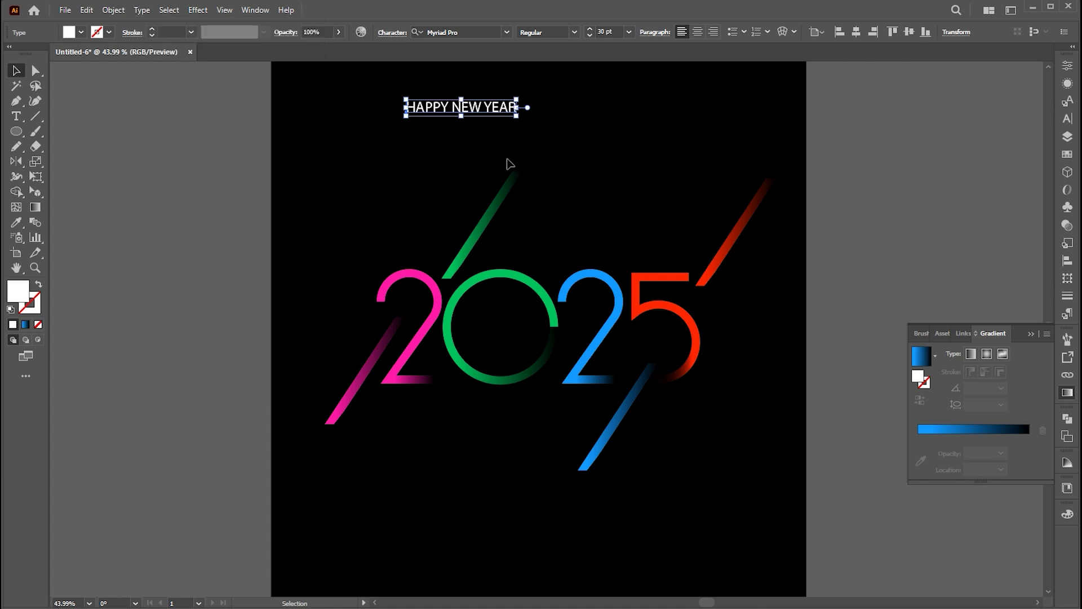
pyautogui.click(471, 31)
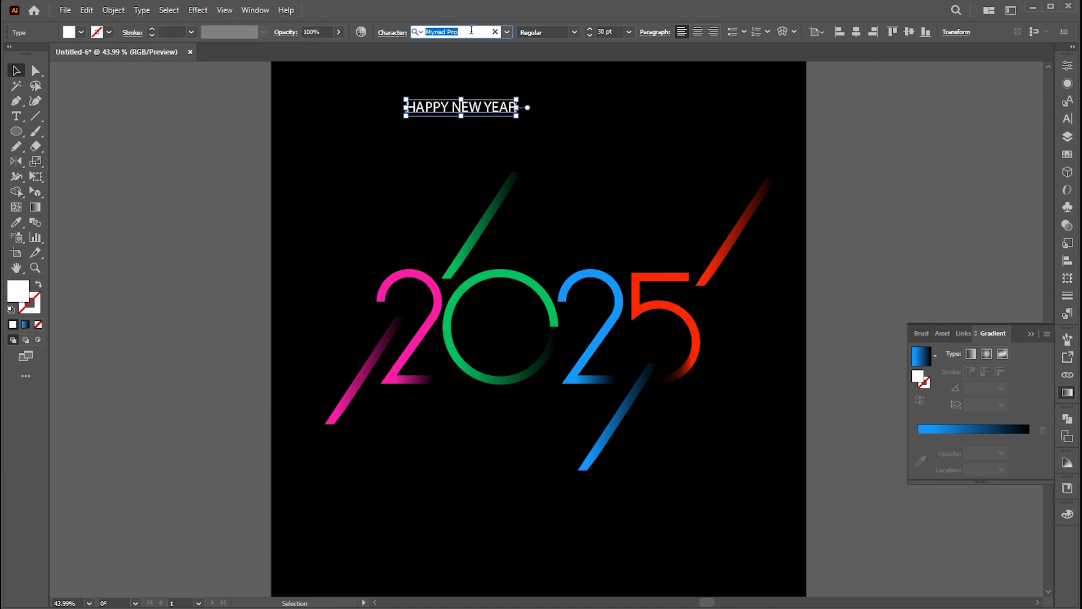
pyautogui.write('monts')
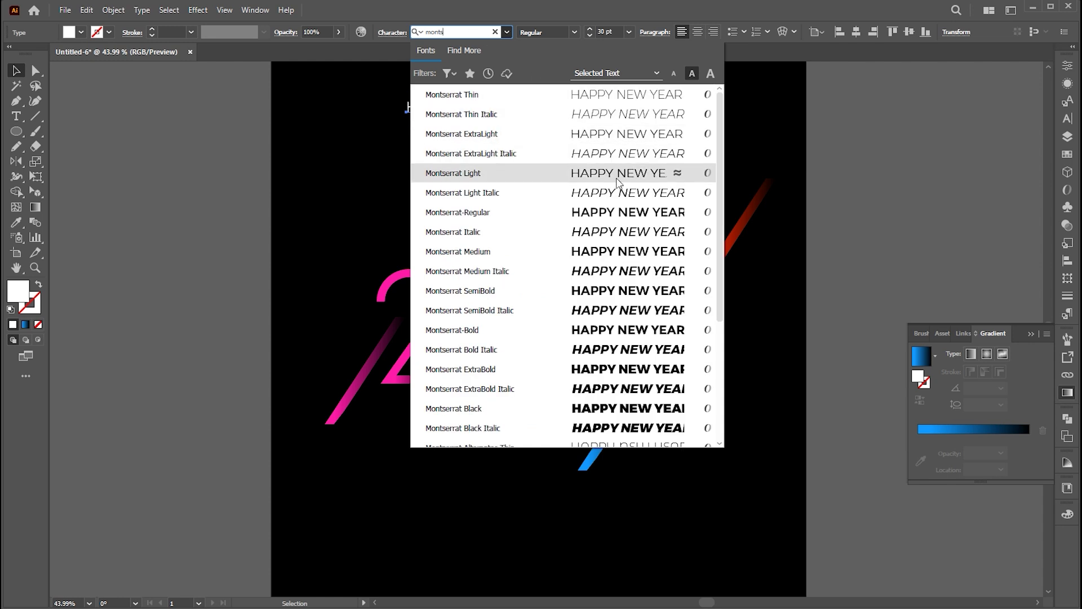
pyautogui.click(623, 212)
# - Place the greeting text just below the 2025 numerals and center it horizontally on the artboard
pyautogui.moveTo(535, 116); pyautogui.dragTo(586, 420)
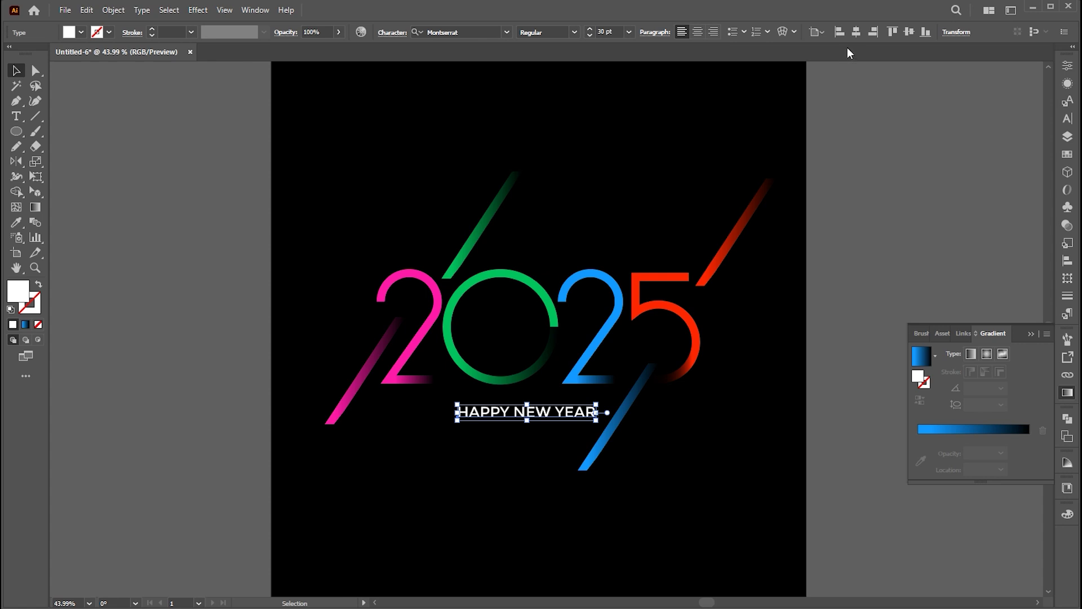
pyautogui.click(856, 32)
pyautogui.moveTo(585, 415); pyautogui.dragTo(585, 410)
pyautogui.click(693, 438)
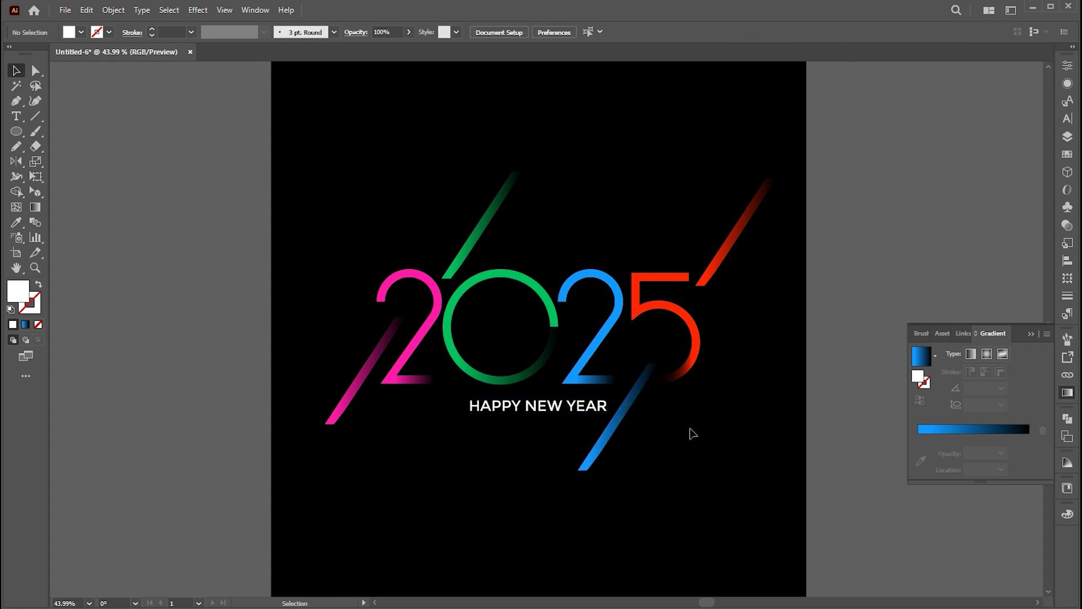
pyautogui.keyDown('ctrl'); pyautogui.keyDown('alt'); pyautogui.click(694, 388); pyautogui.keyUp('alt'); pyautogui.keyUp('ctrl')
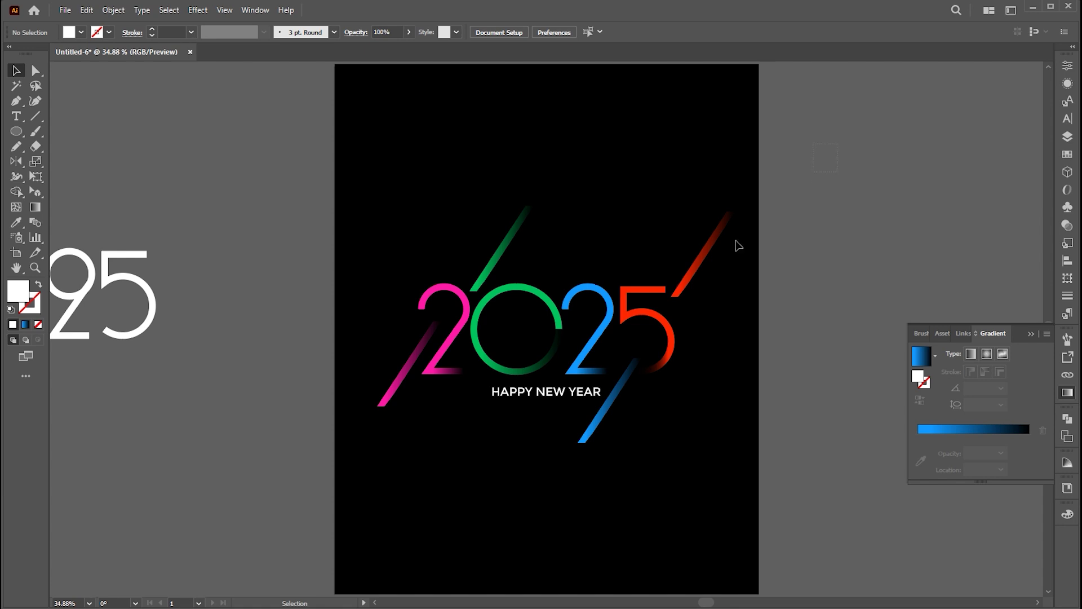
# - Recolor the 2025 artwork with a green first 2, red 0, orange second 2 and turquoise 5, each with a matching diagonal bar
pyautogui.moveTo(738, 245); pyautogui.dragTo(357, 495)
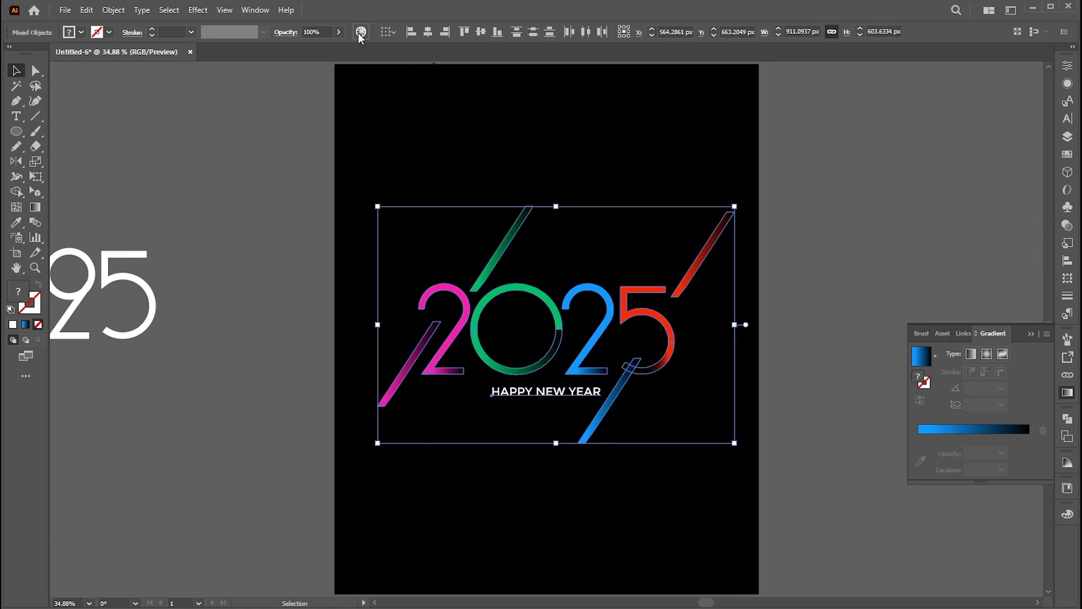
pyautogui.click(361, 32)
pyautogui.moveTo(916, 314); pyautogui.dragTo(782, 356)
pyautogui.click(1031, 334)
pyautogui.click(908, 308)
pyautogui.hotkey('ctrl', 'a')
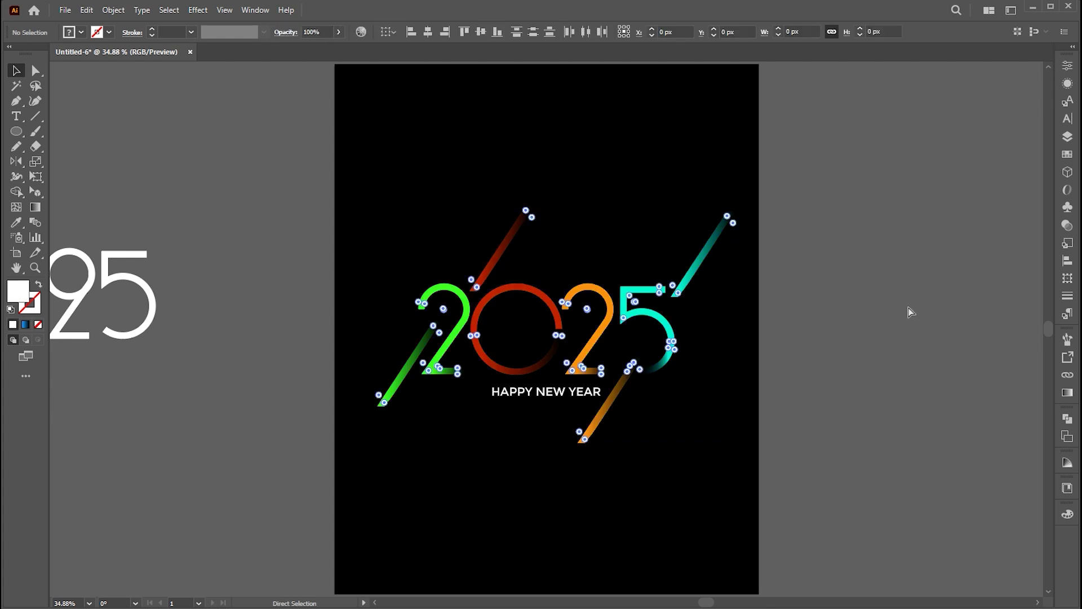